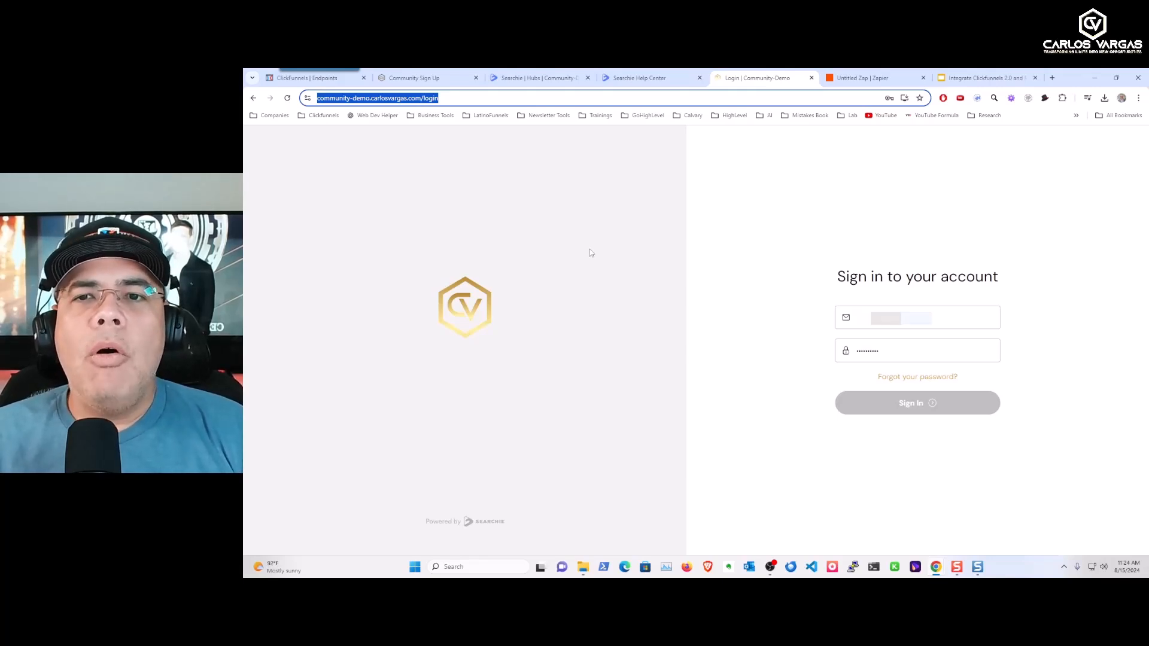
Switch to Searchie and open the dashboard of the Community-Demo hub from the hub list.
click(516, 82)
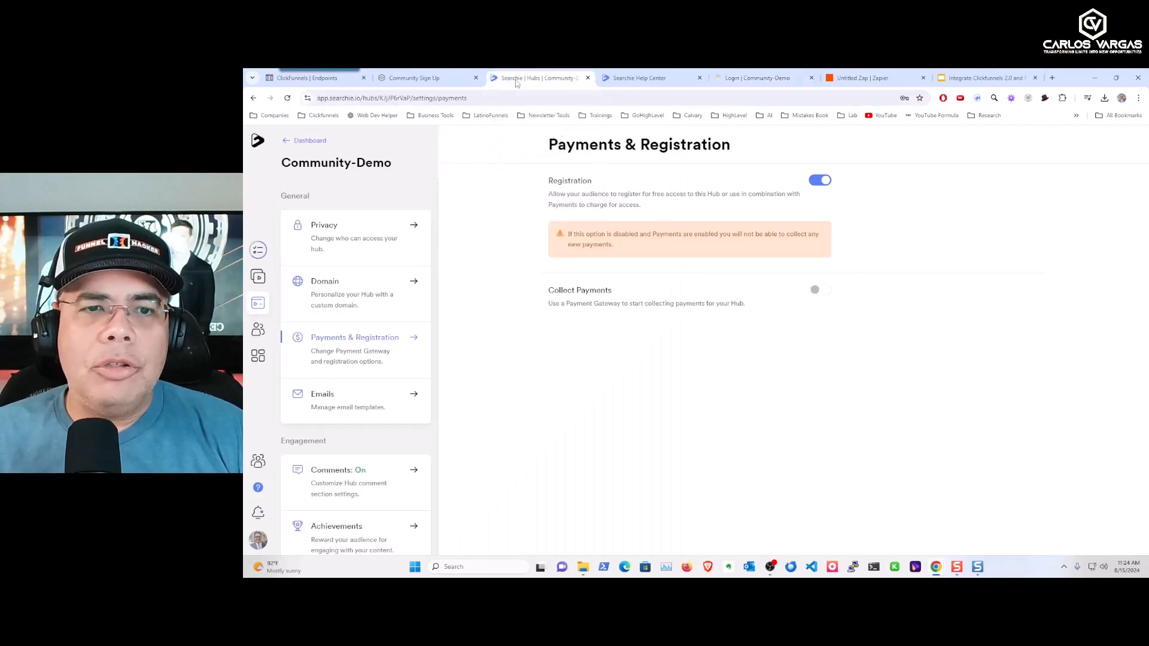
click(259, 303)
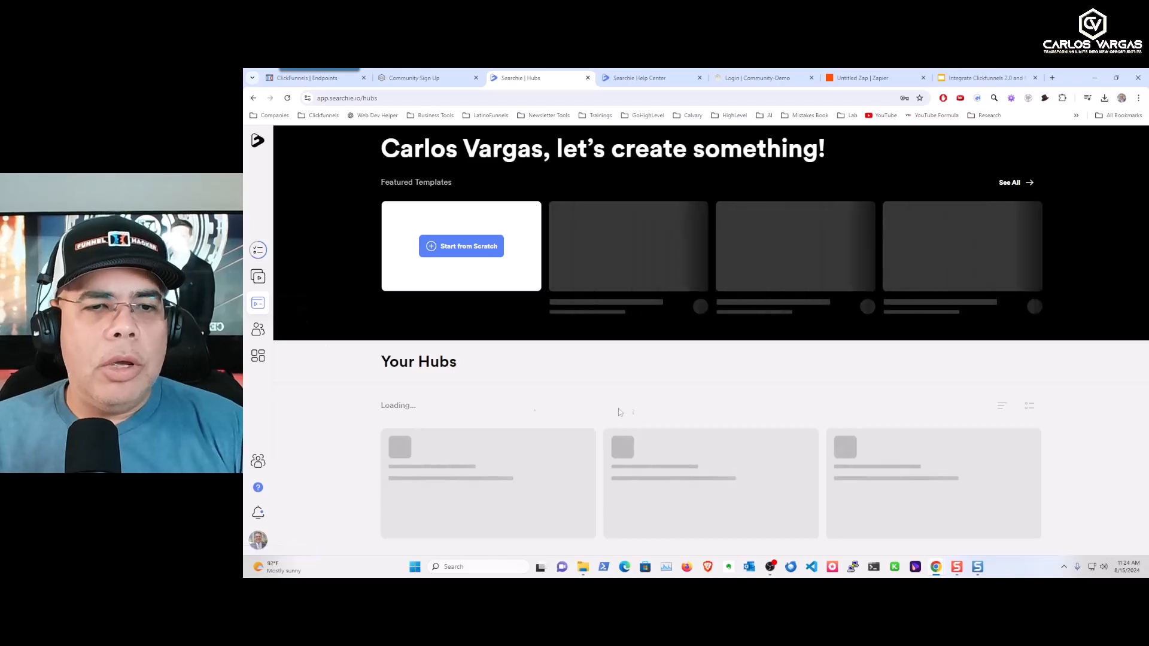
scroll(592, 374, down, 2)
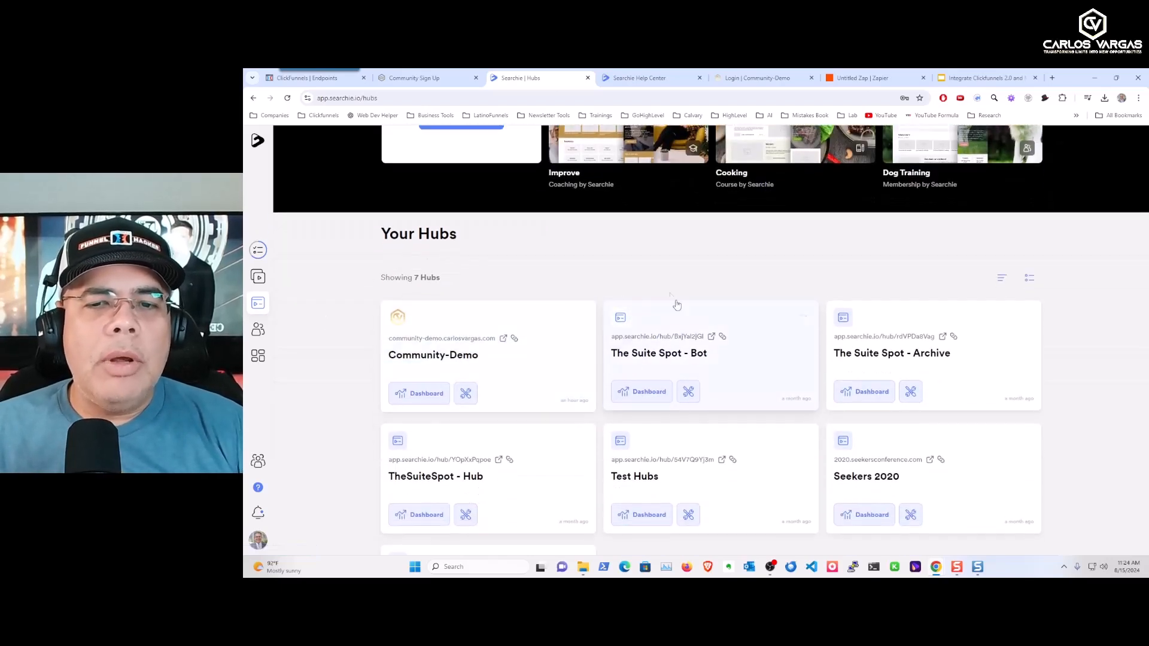
click(440, 390)
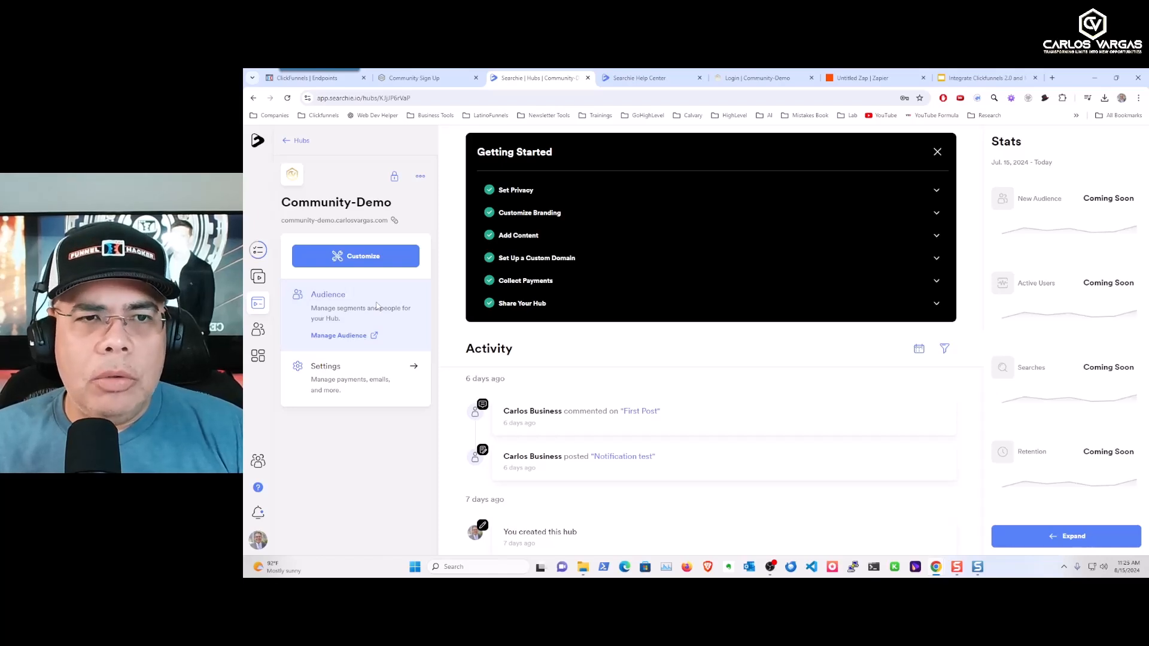
Switch to ClickFunnels, open the Community Signup Funnel, and view the registration form on its live community sign-up page.
click(310, 79)
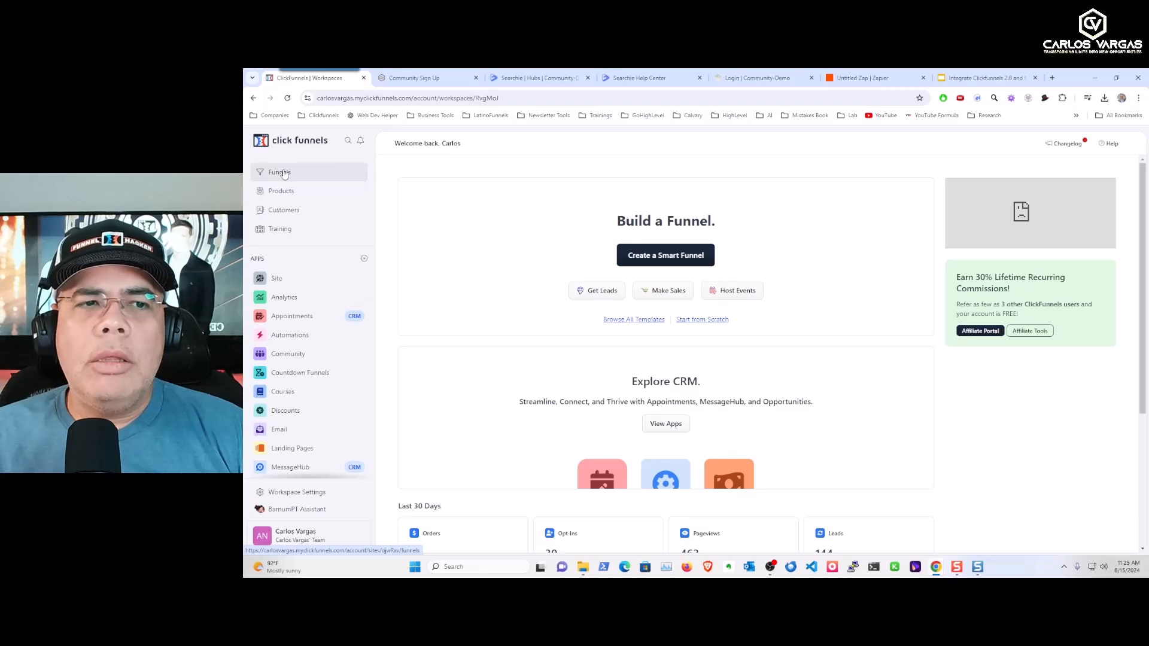
click(285, 173)
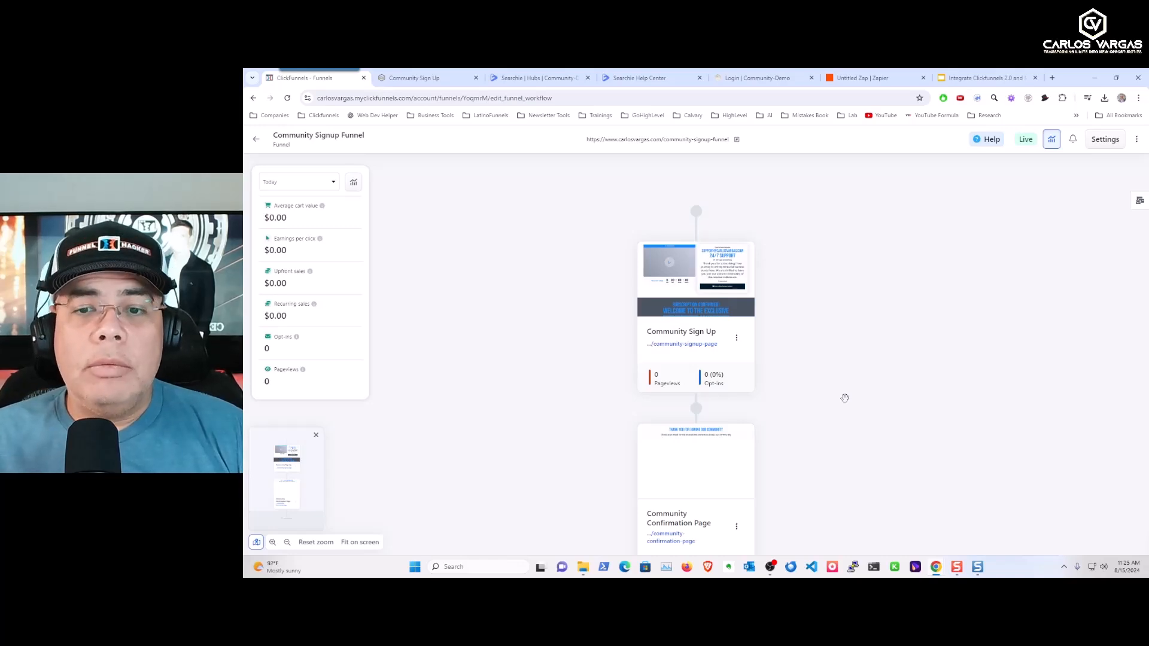
click(419, 78)
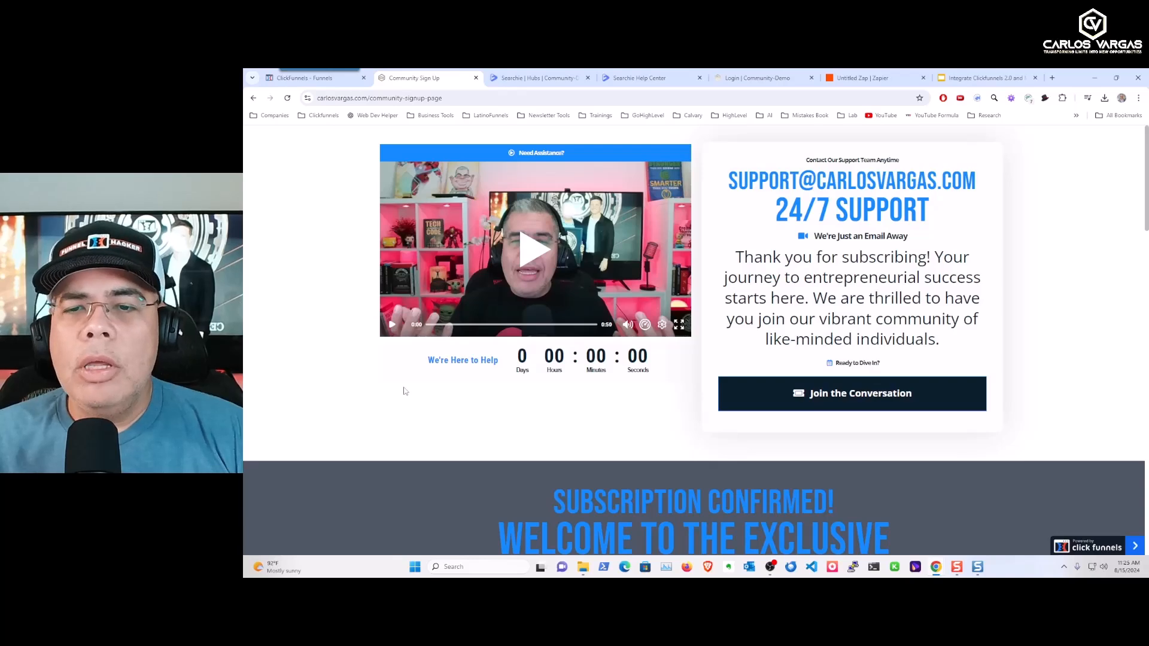
click(850, 399)
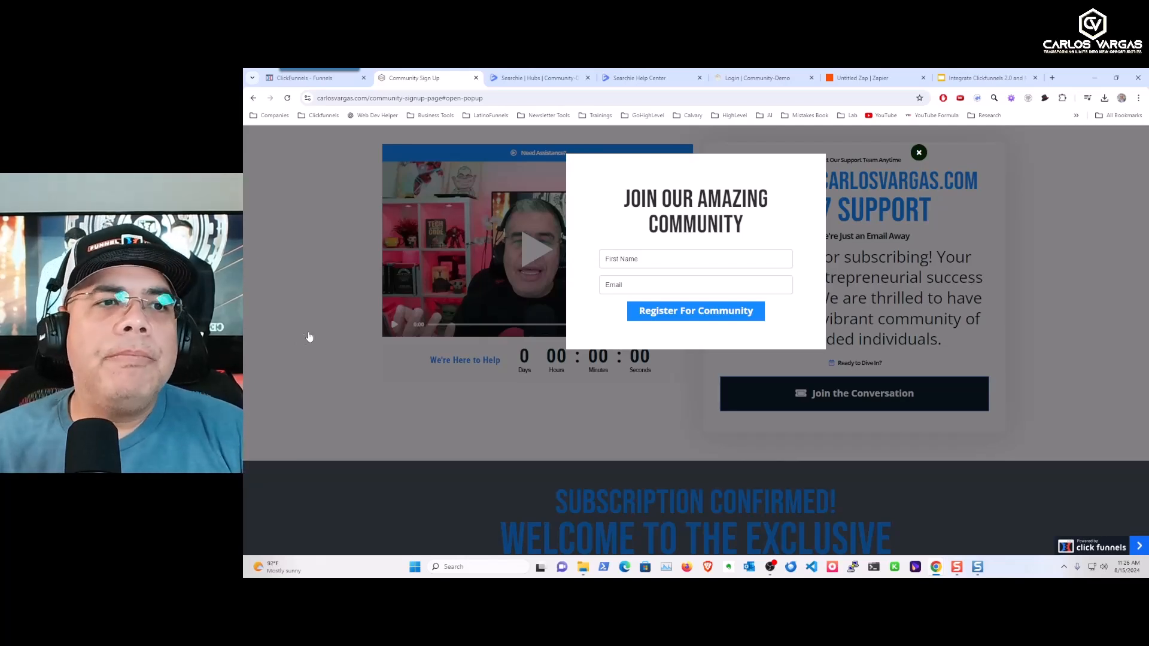
Attach a new workflow named "Community Signup Demo" to the funnel's Community Sign Up page, with Opt-In as its event type.
click(306, 81)
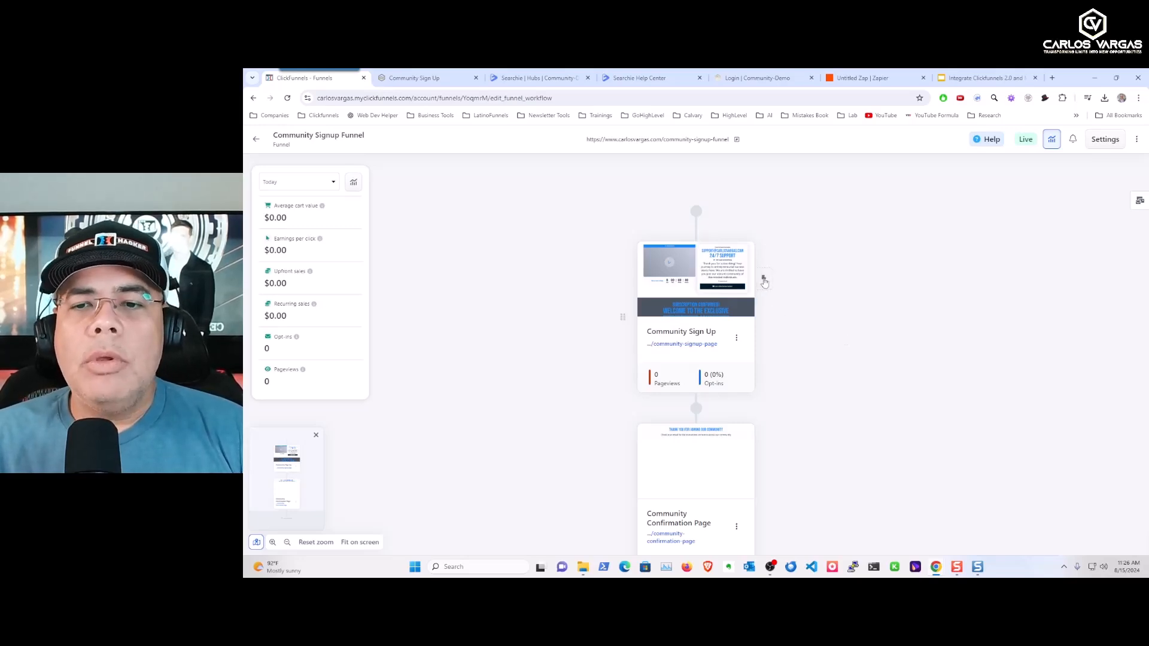
click(764, 281)
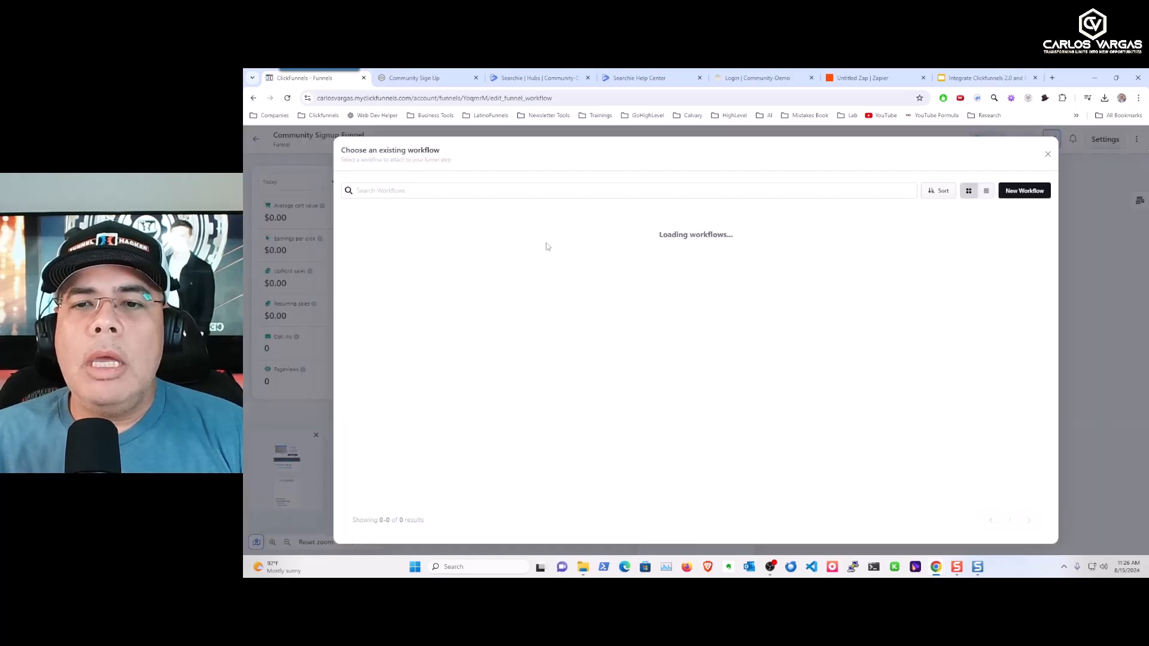
click(1023, 191)
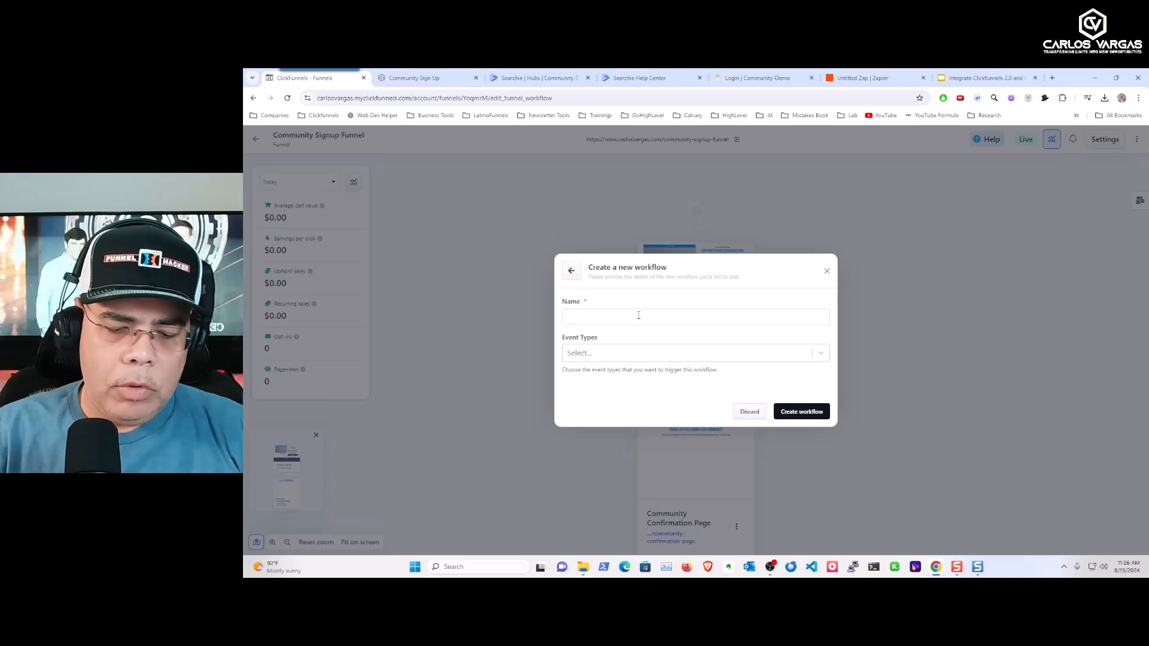
text(Community Signup Demo)
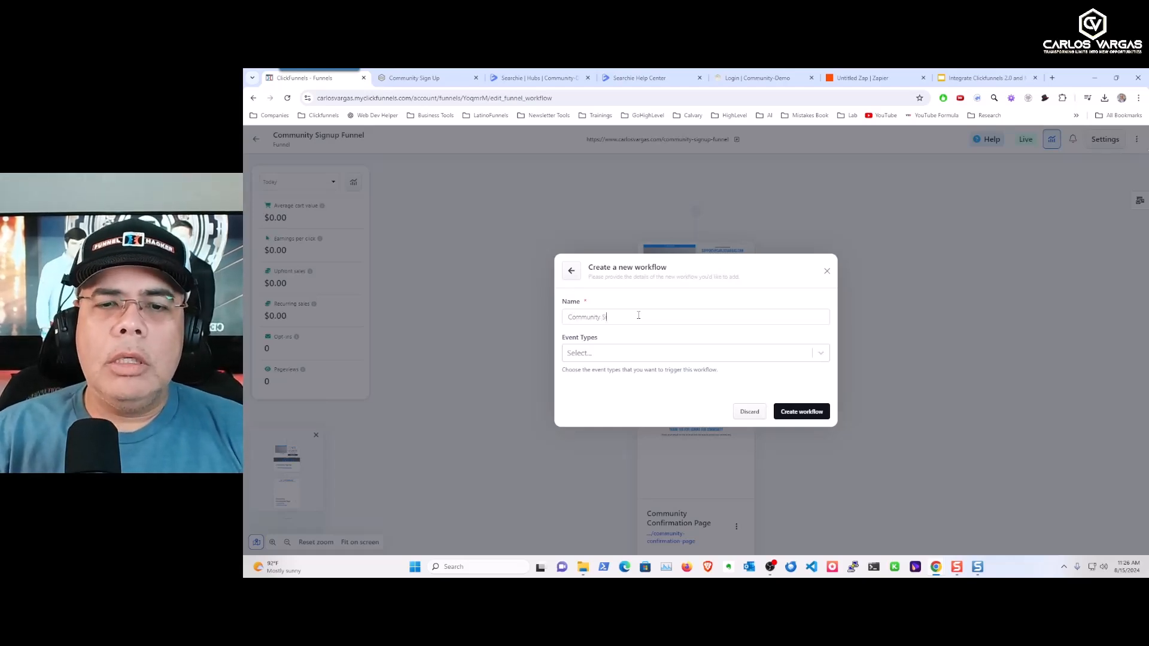
click(816, 356)
scroll(659, 410, down, 5)
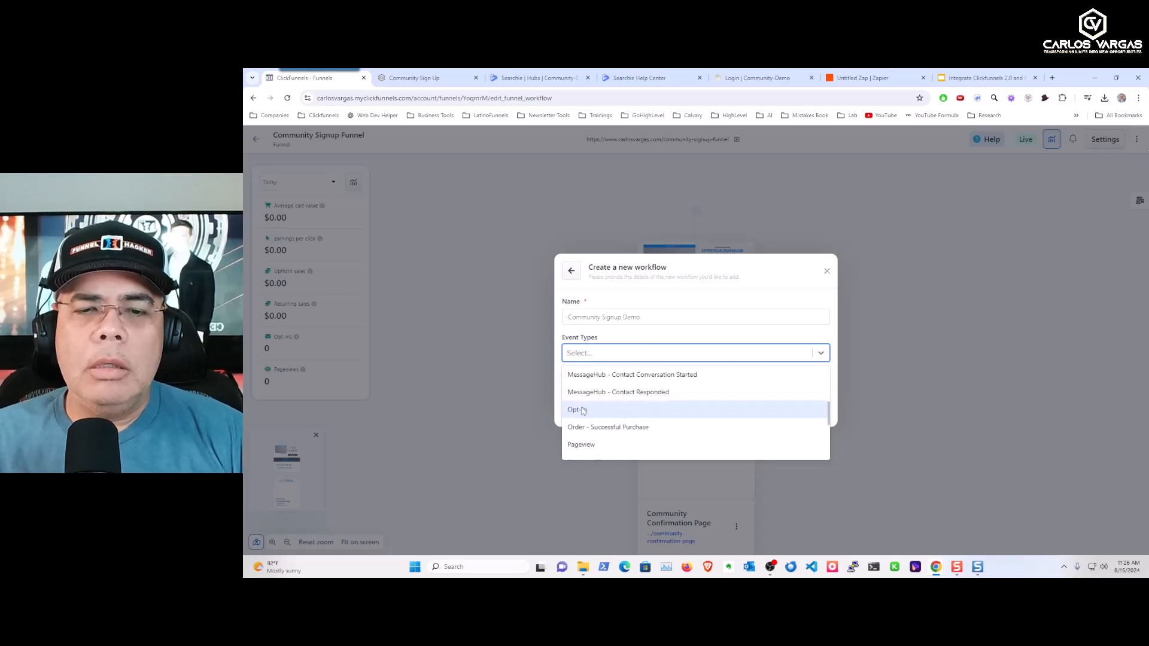
click(582, 411)
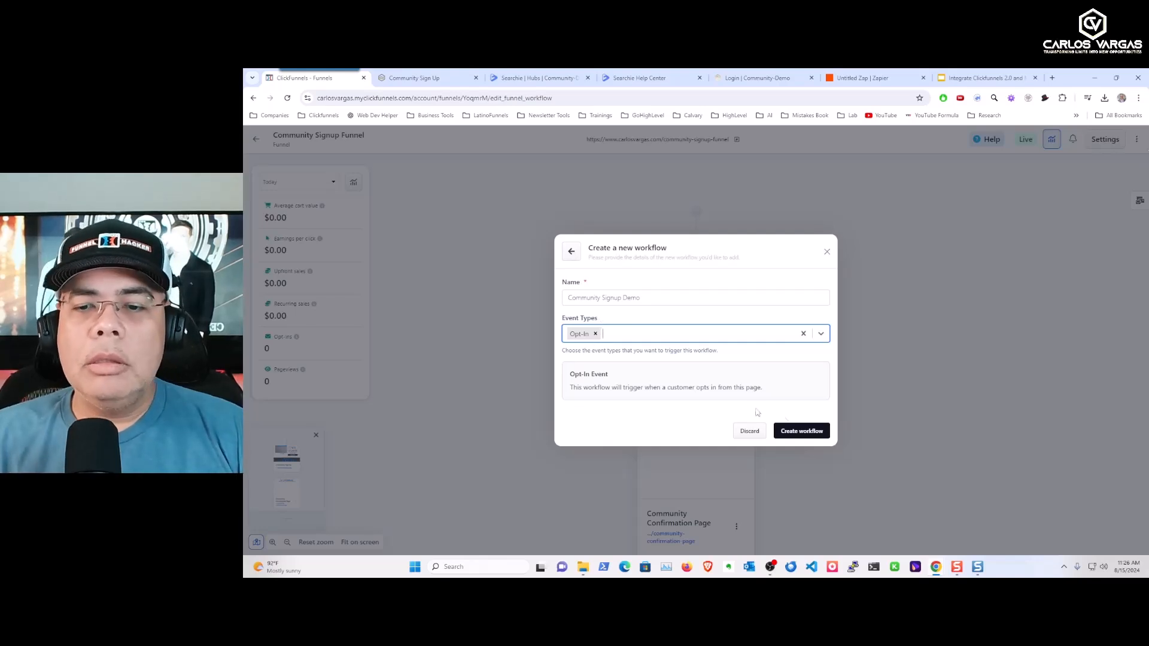
click(803, 431)
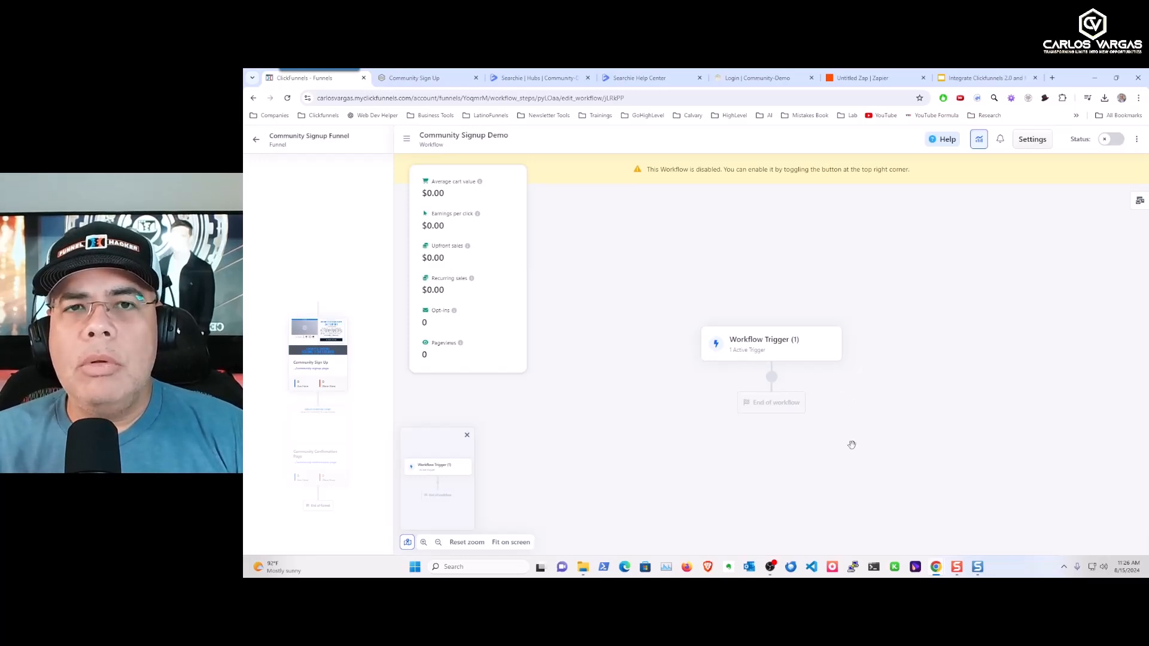
Add a Tag contact step below the workflow trigger that adds the new tag "Community-Demo".
click(772, 377)
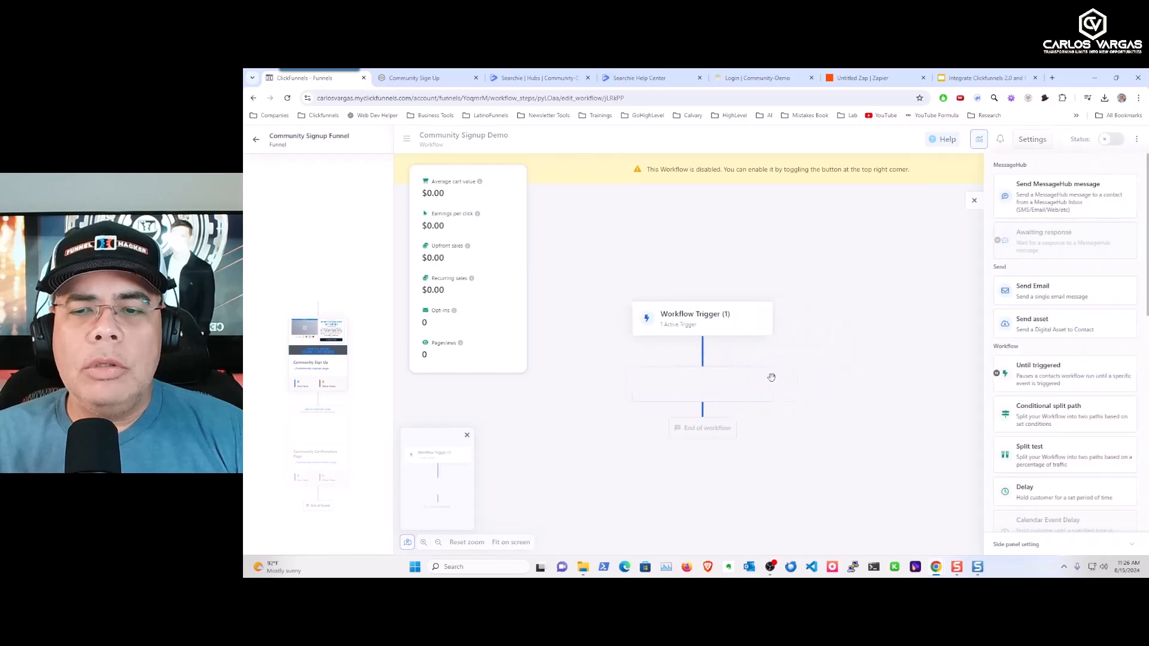
scroll(1024, 437, down, 2)
scroll(1024, 437, down, 2)
scroll(1053, 385, down, 3)
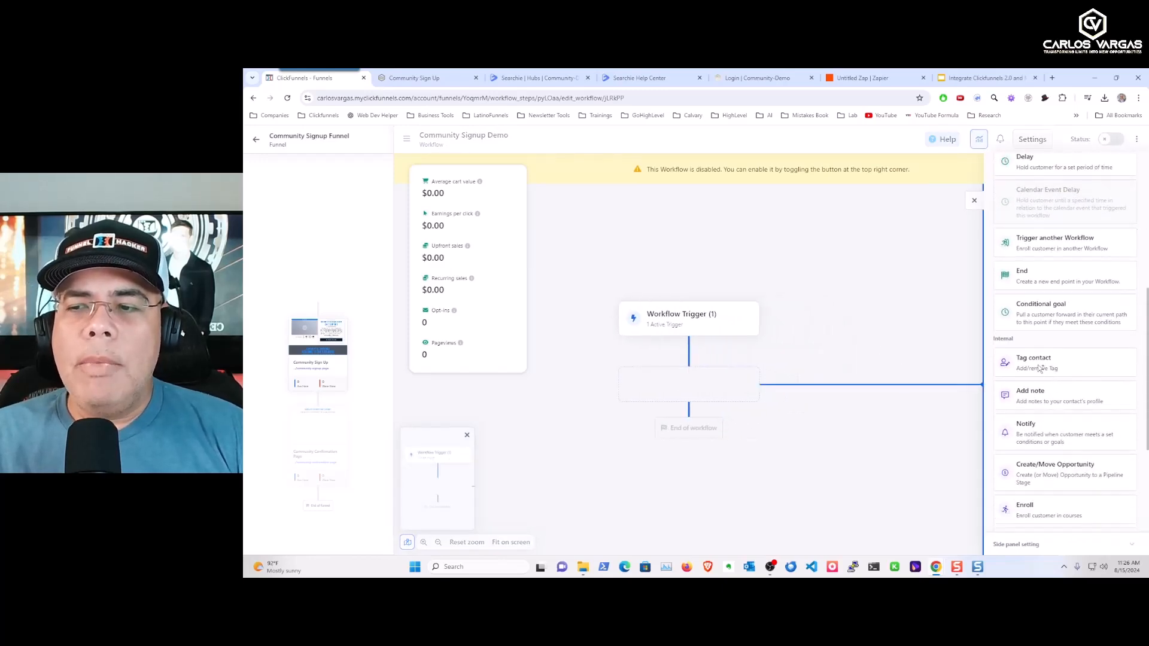
click(1041, 368)
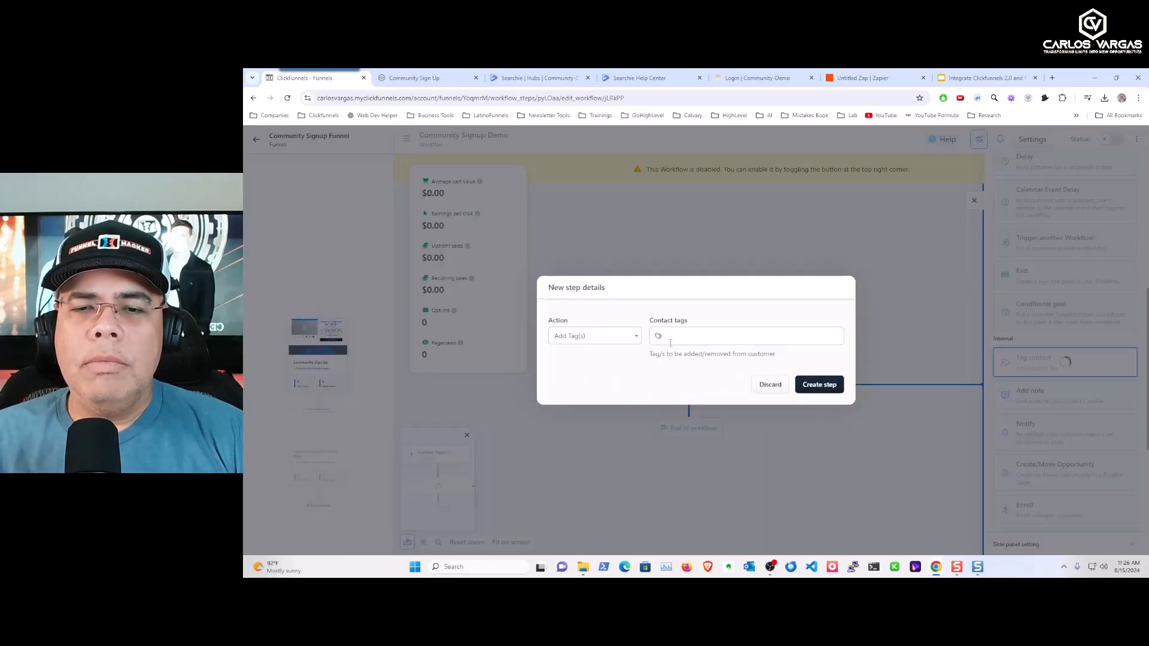
click(673, 336)
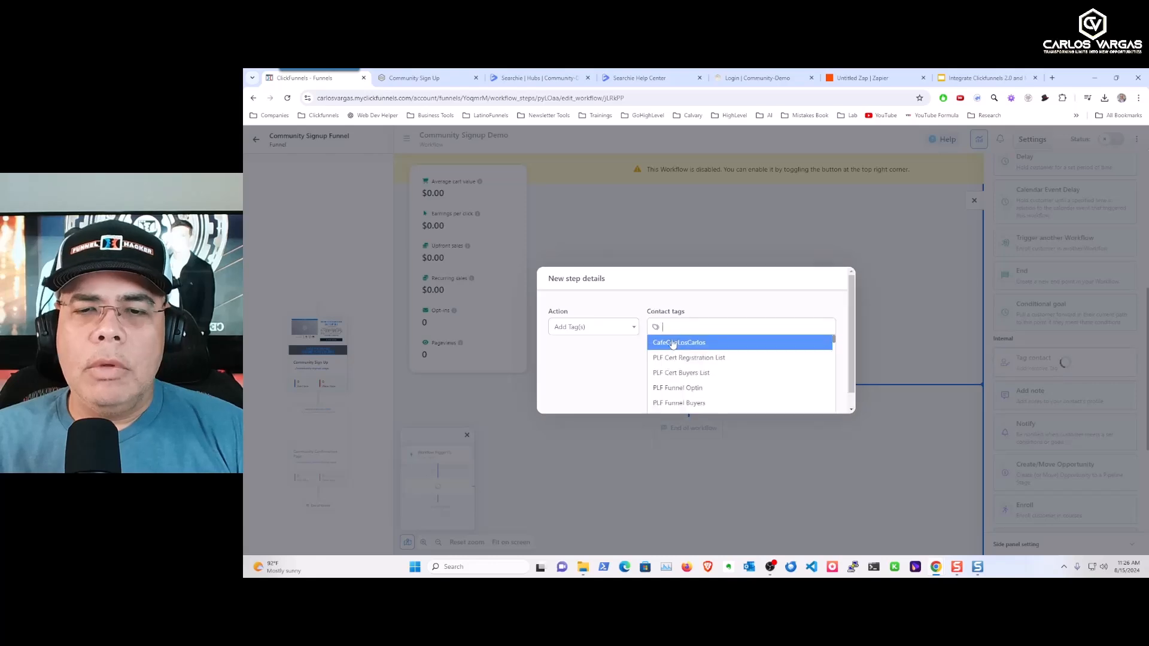
text(Communit)
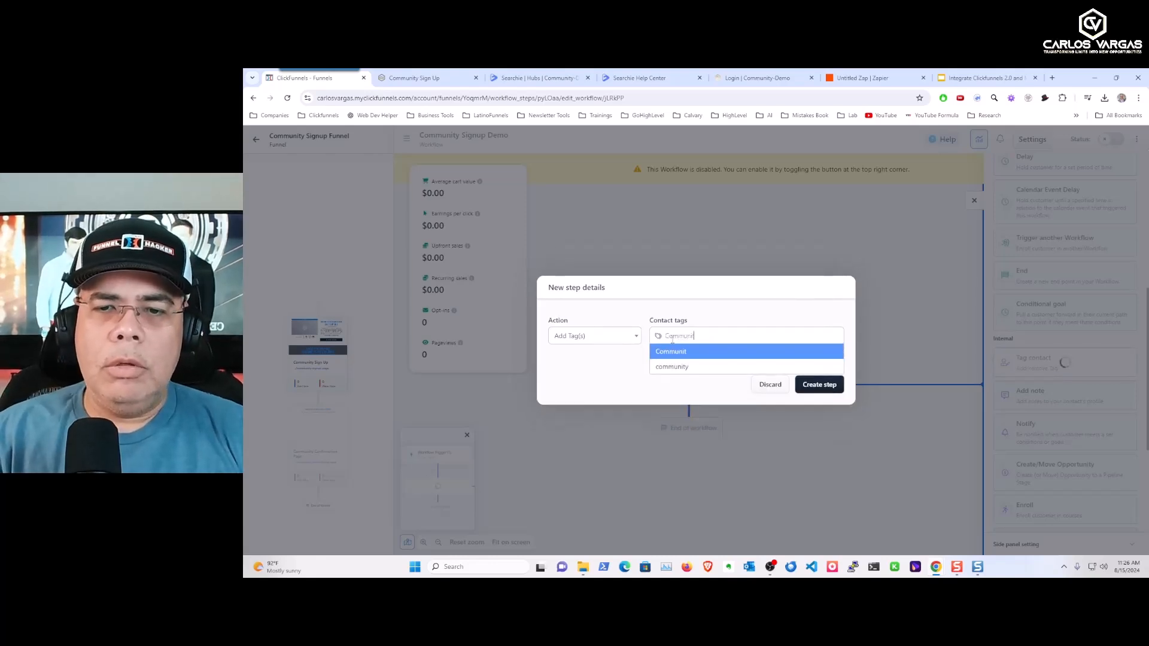
text(y-Demo)
key(Return)
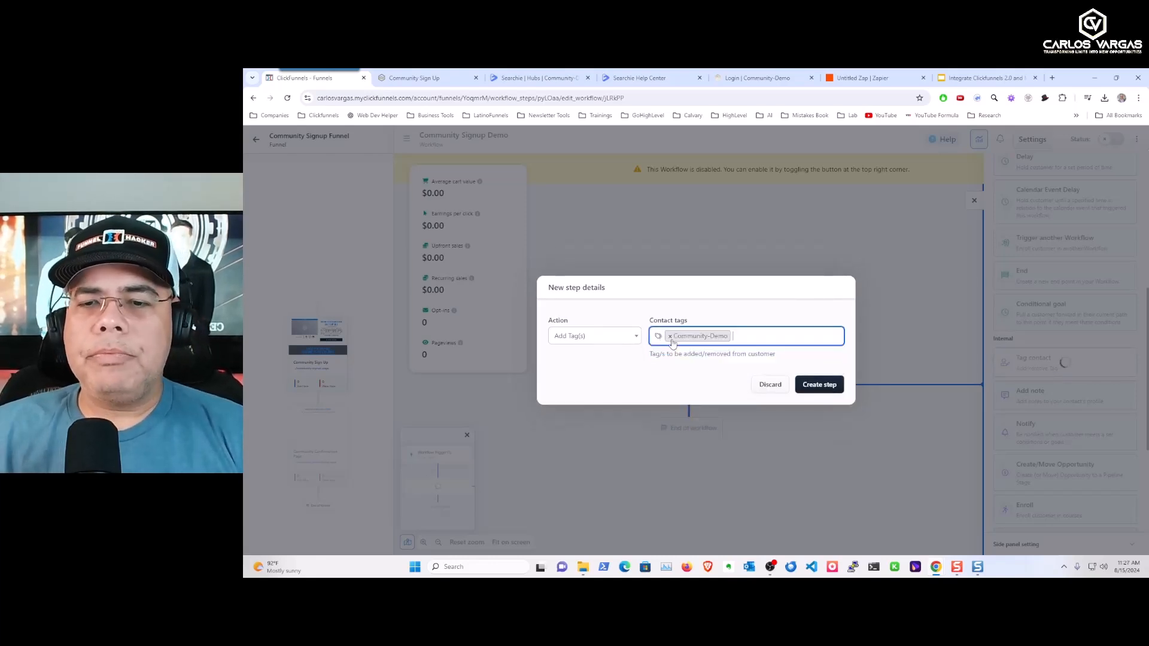
click(825, 386)
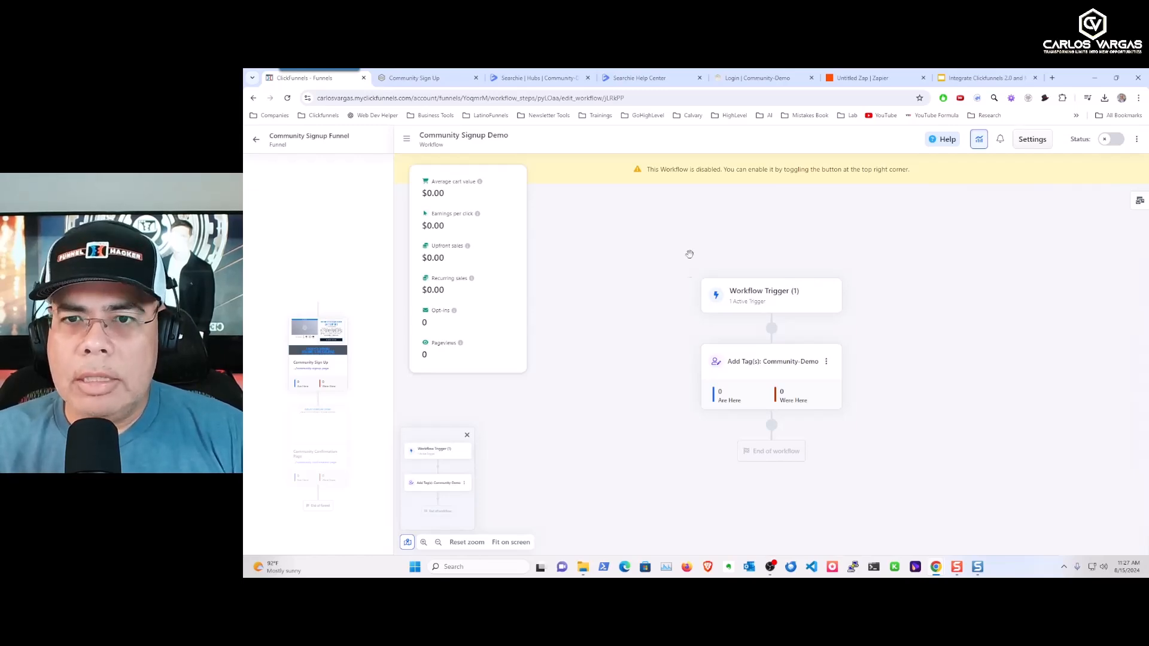
Add a webhook step after the tag step, using the URL copied from Zapier's Catch Hook and a description of the Community-Demo subscription in Searchie.
click(772, 427)
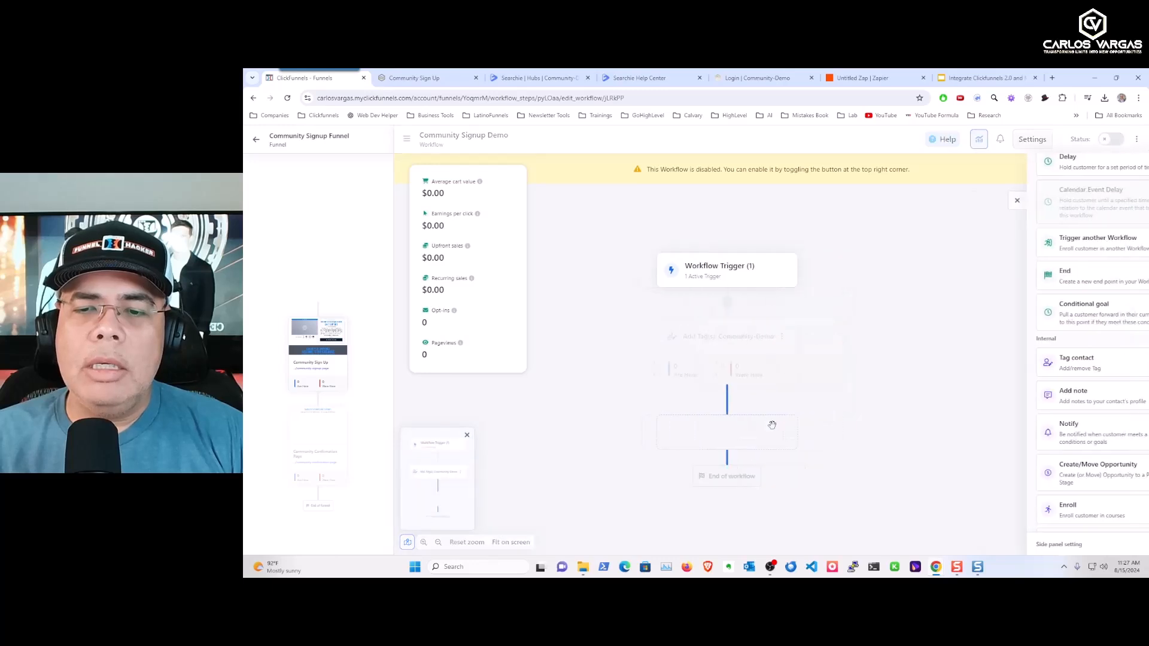
scroll(1047, 392, down, 5)
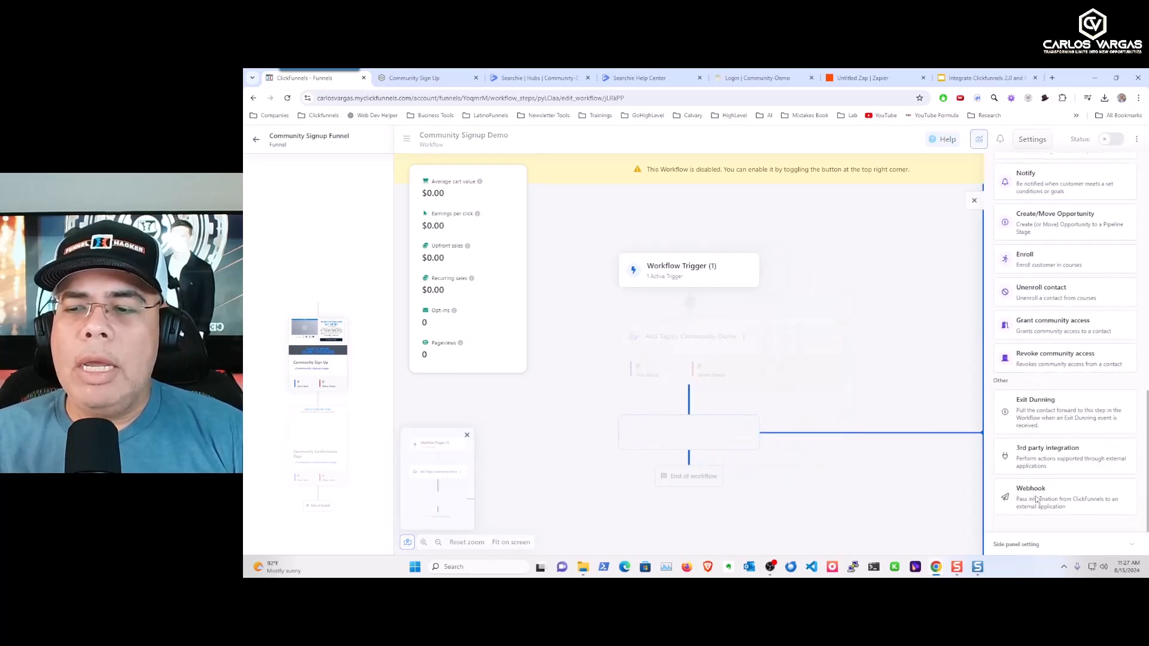
click(1038, 500)
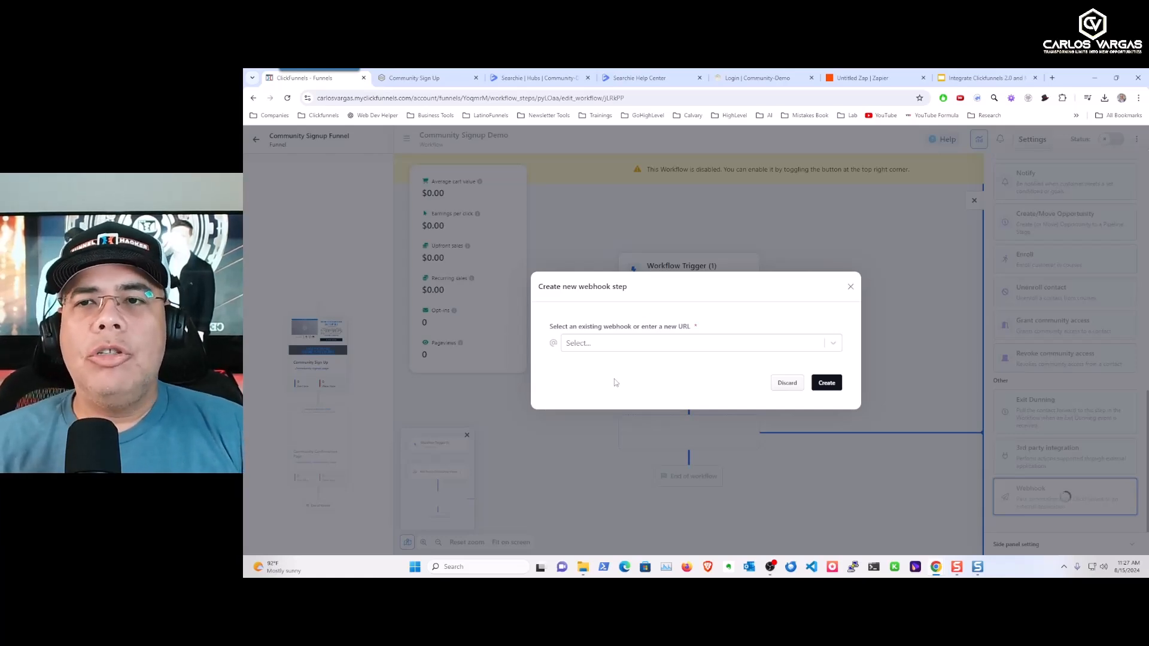
click(861, 78)
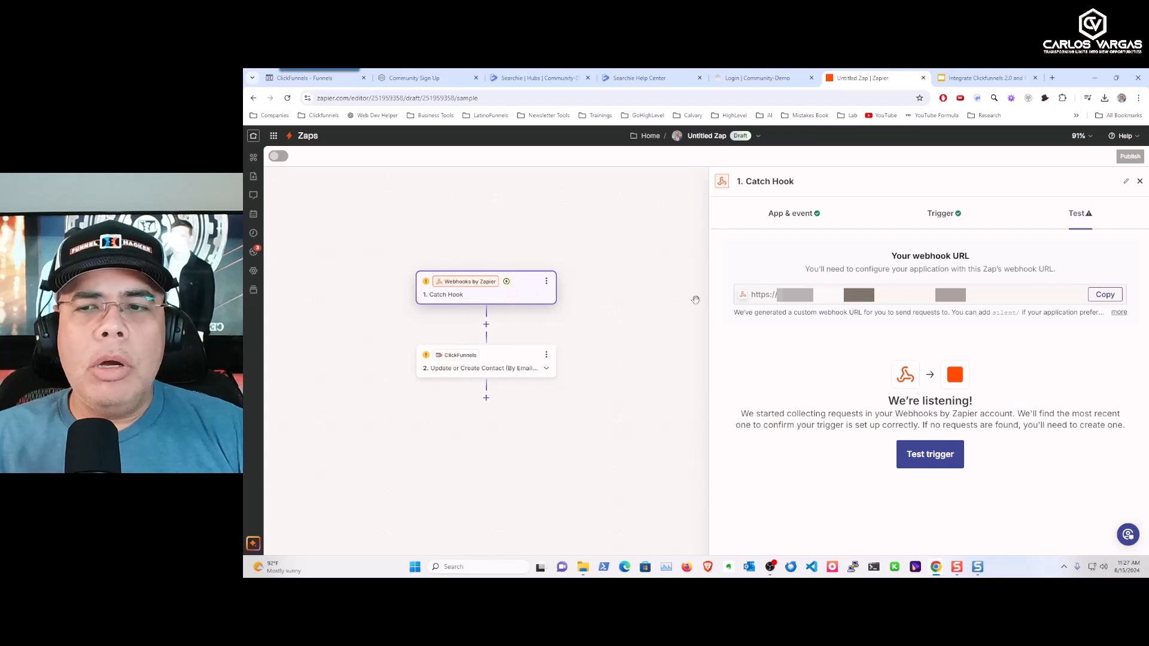
click(1108, 295)
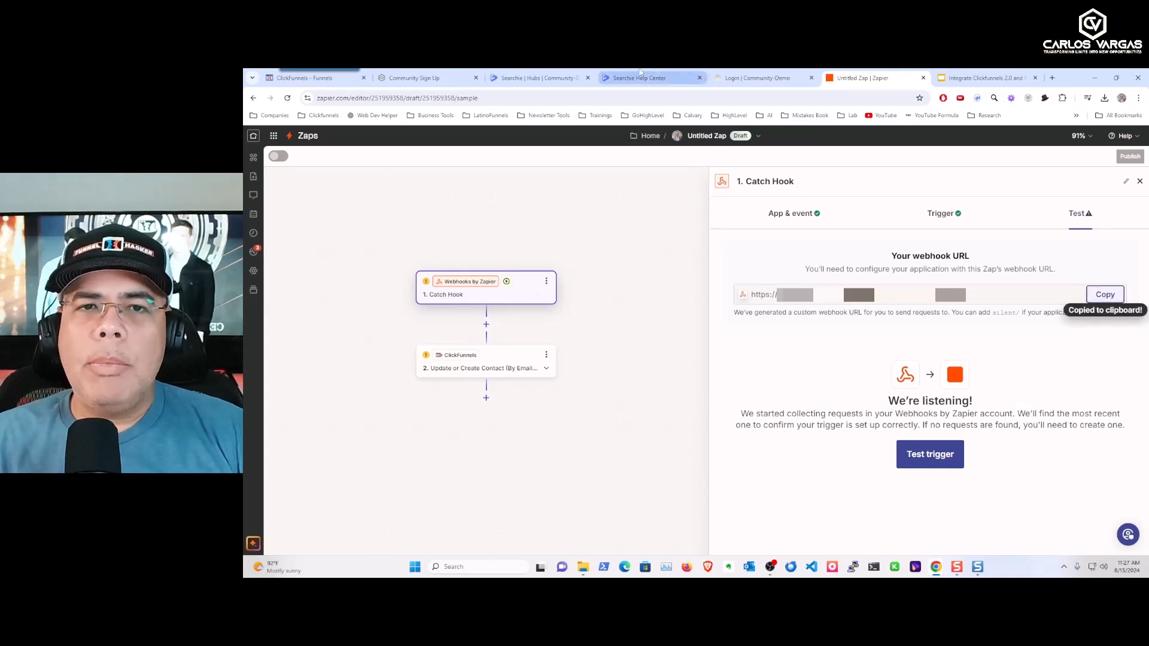
click(326, 81)
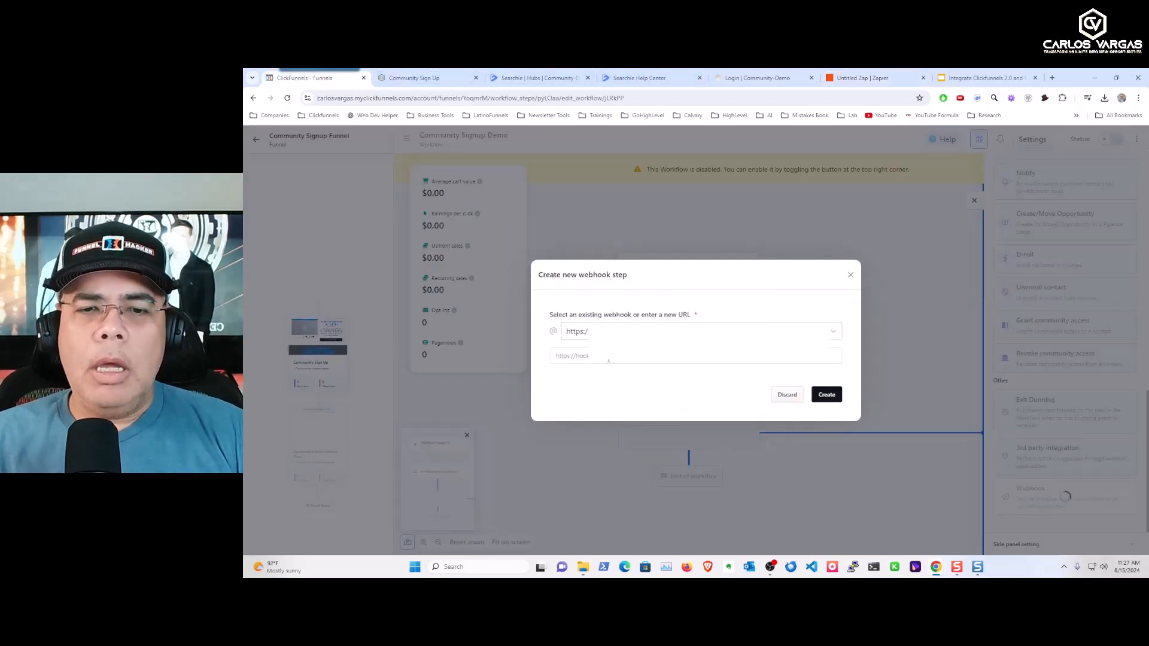
triple_click(614, 361)
key(BackSpace)
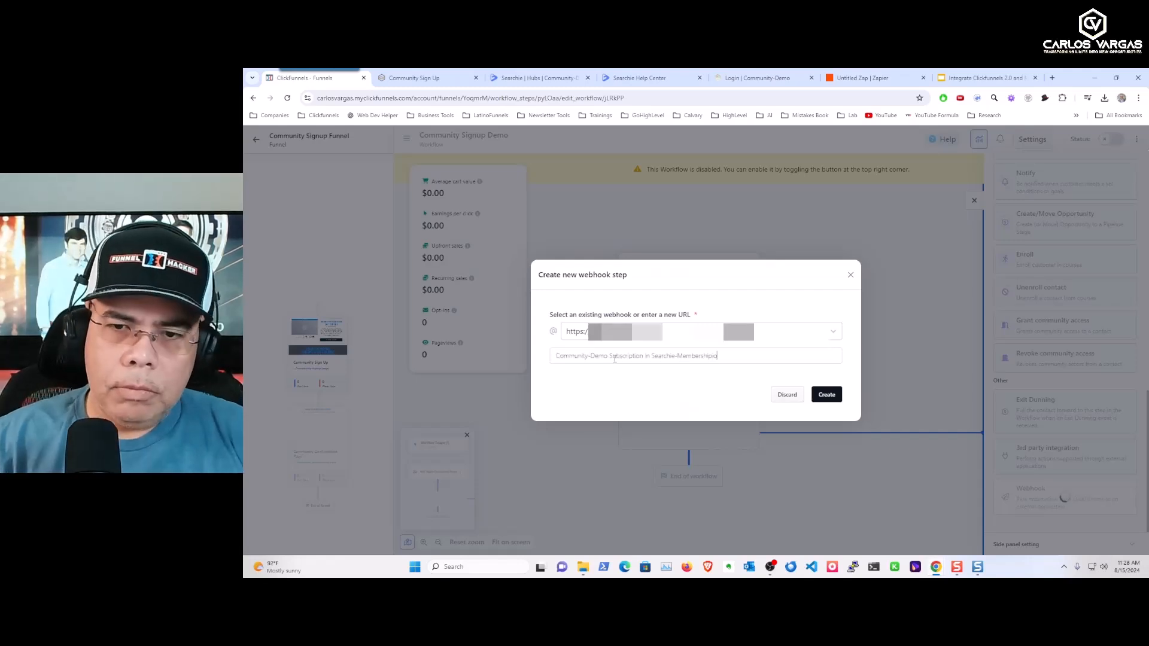
click(826, 394)
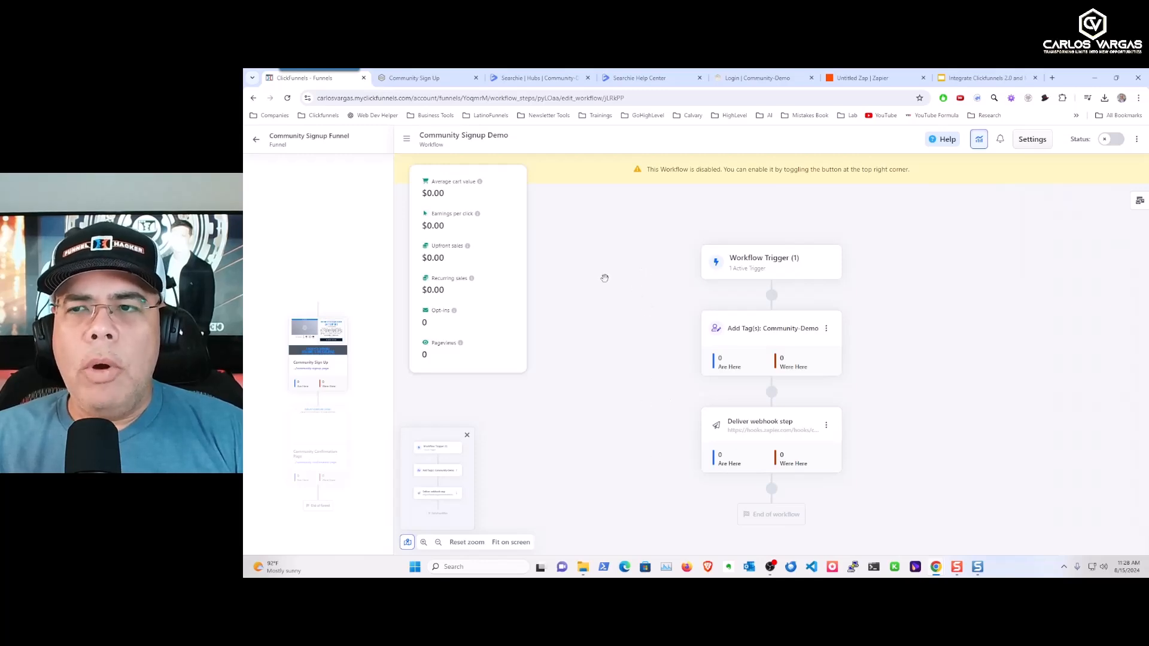
Review the settings of the workflow's Opt-In trigger and enable the Community Signup Demo workflow.
click(766, 263)
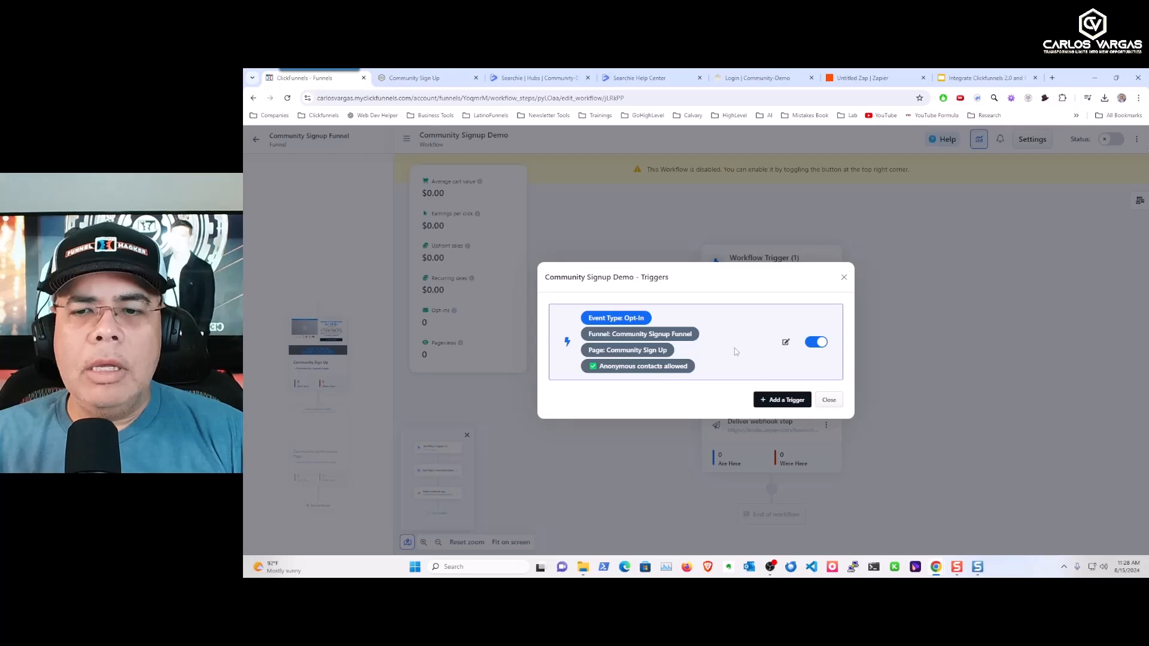
click(829, 400)
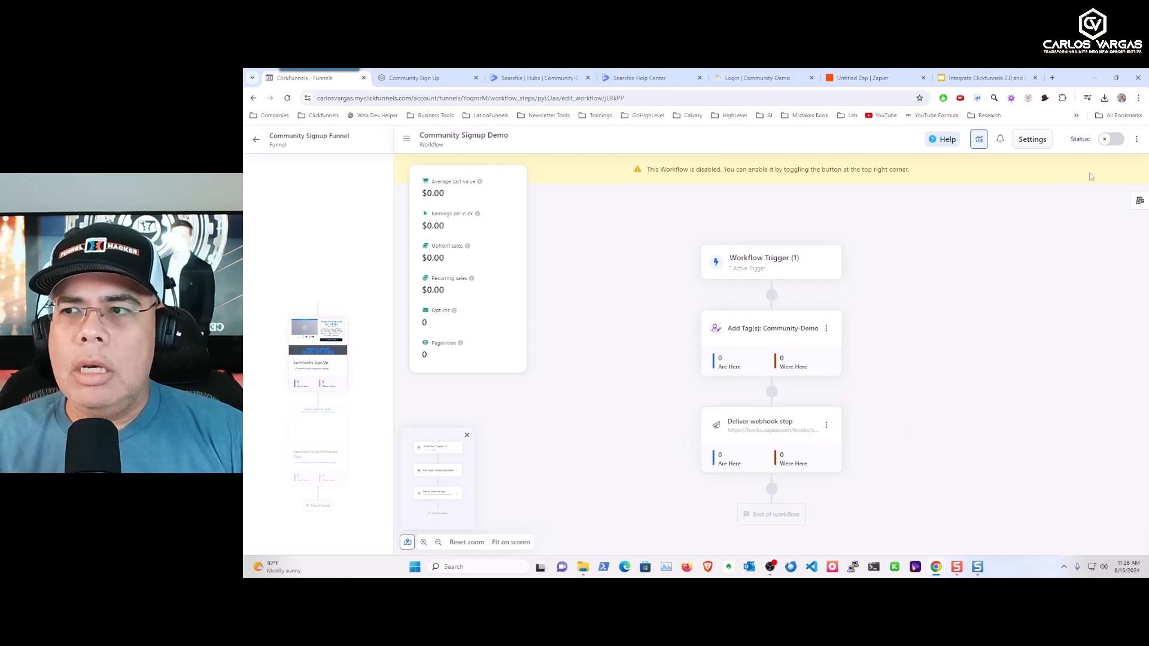
click(1112, 140)
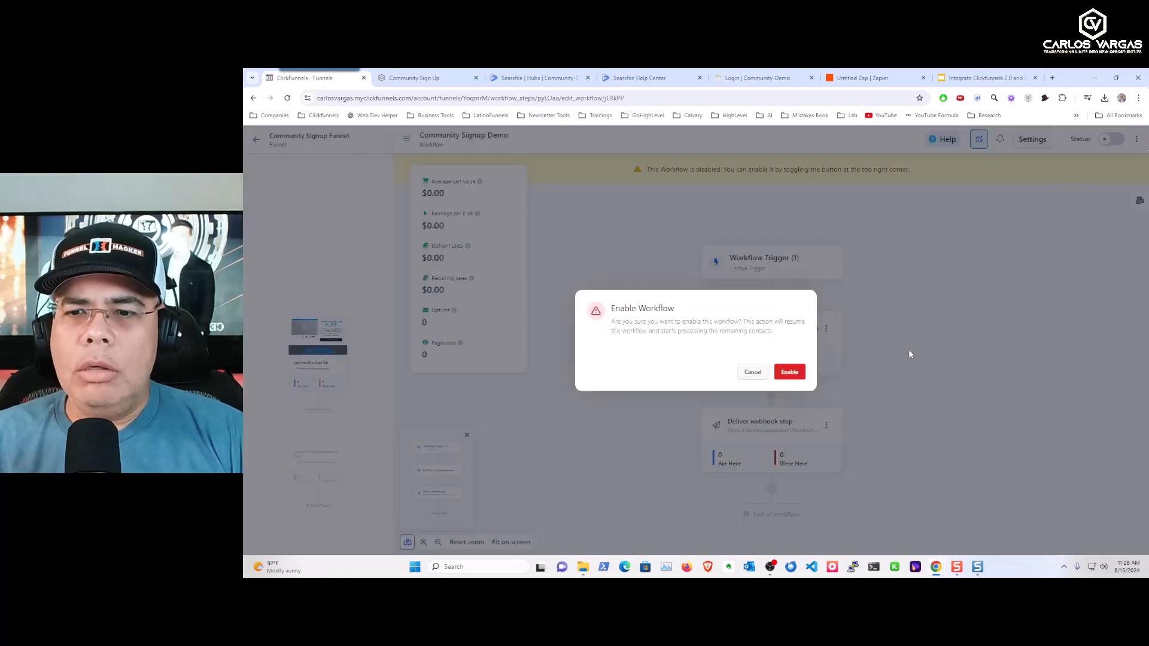
click(790, 372)
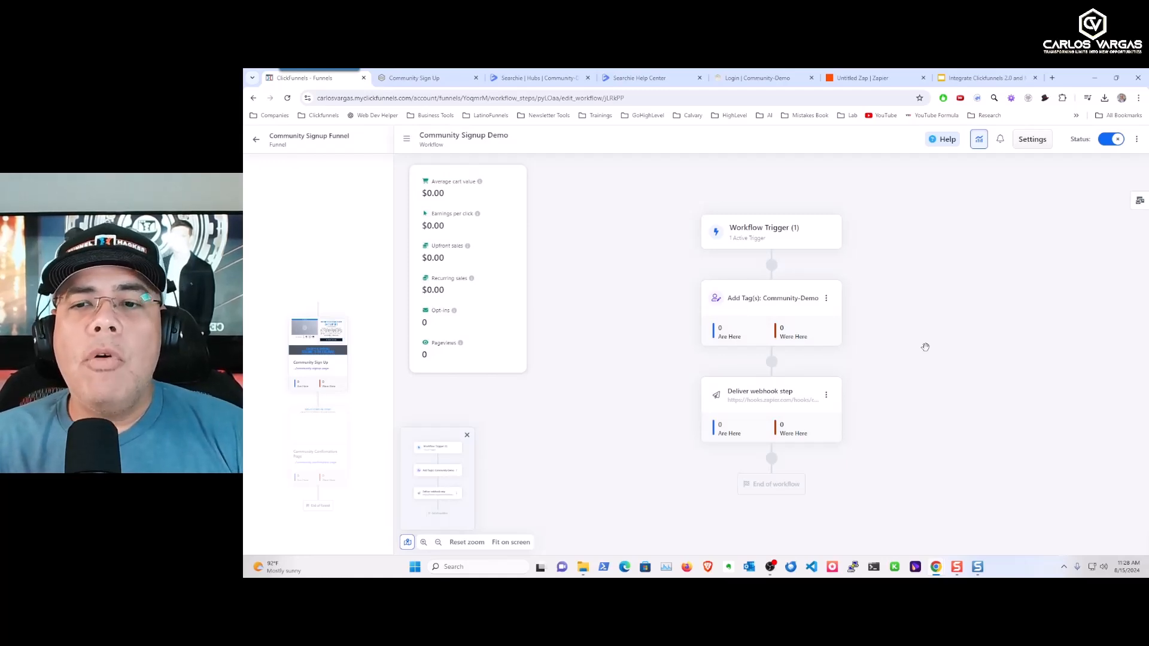
Switch to Searchie and try to assign Community-Demo-Tag to a person in the Community-Demo hub's audience.
click(518, 80)
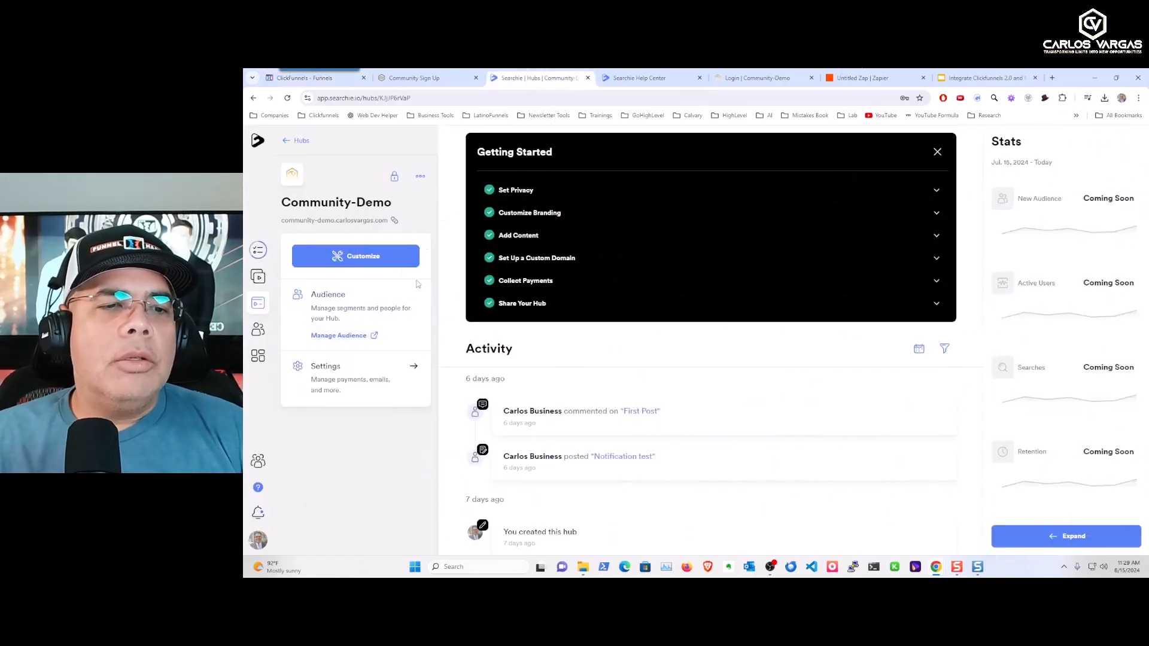
click(338, 336)
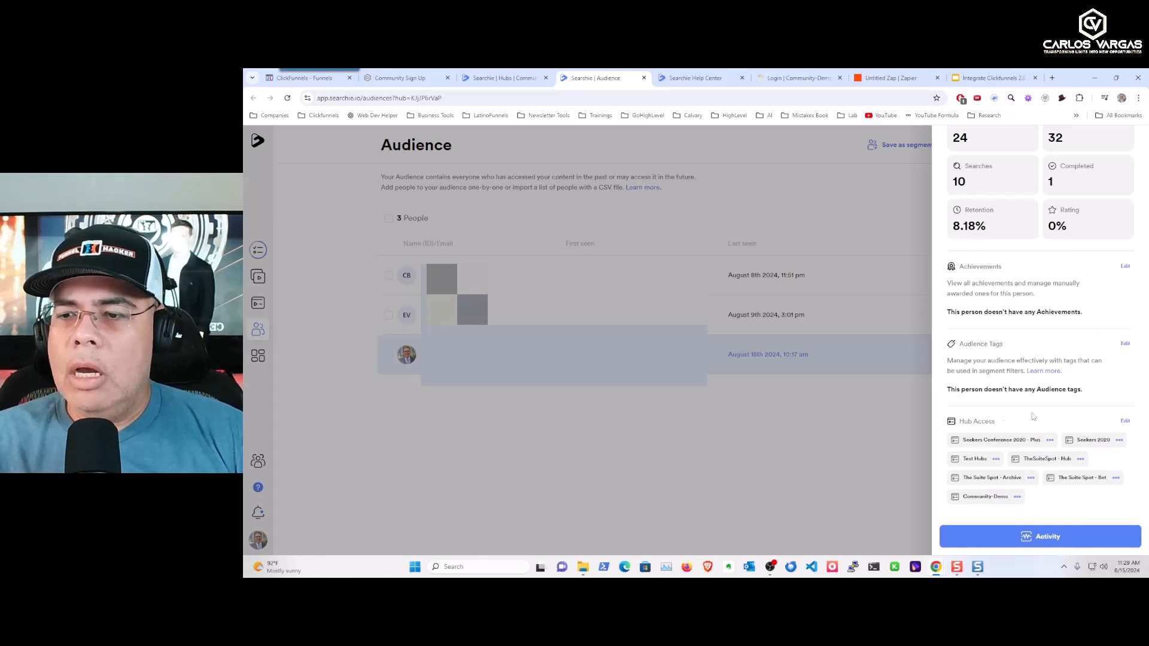
click(1125, 344)
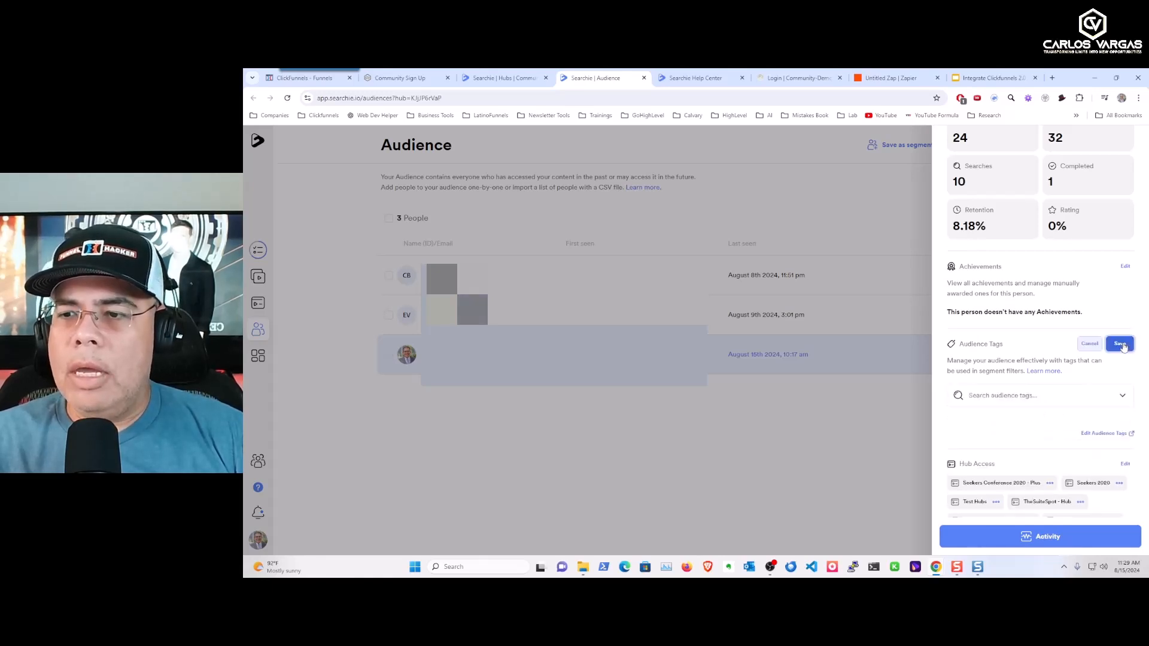
click(1013, 396)
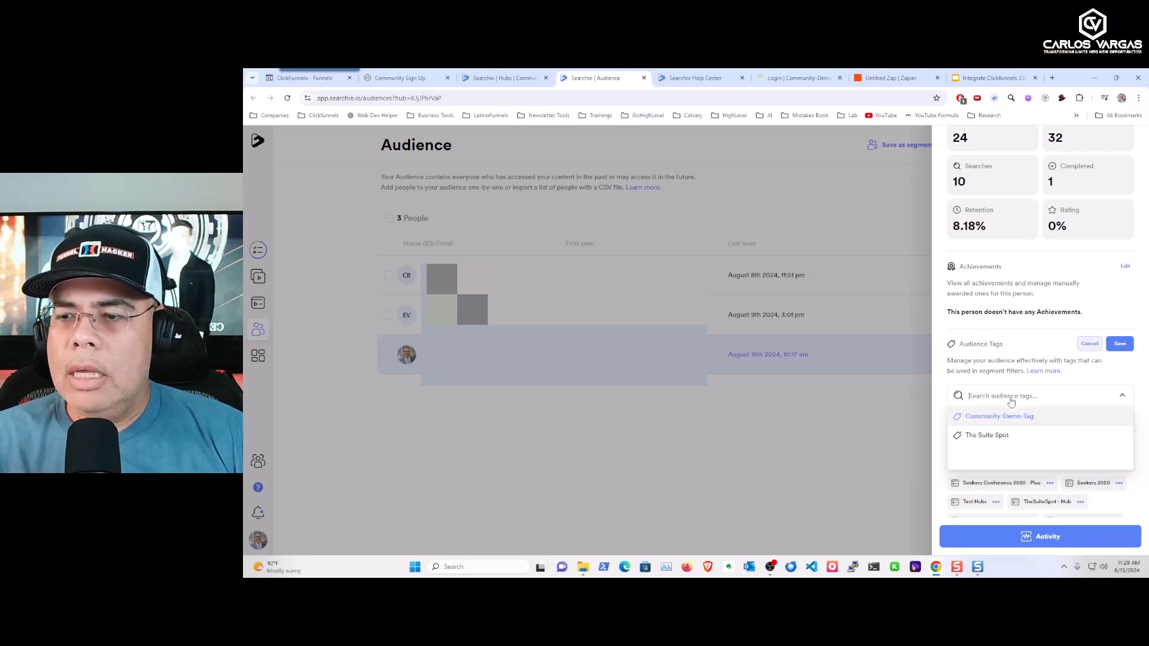
click(1016, 418)
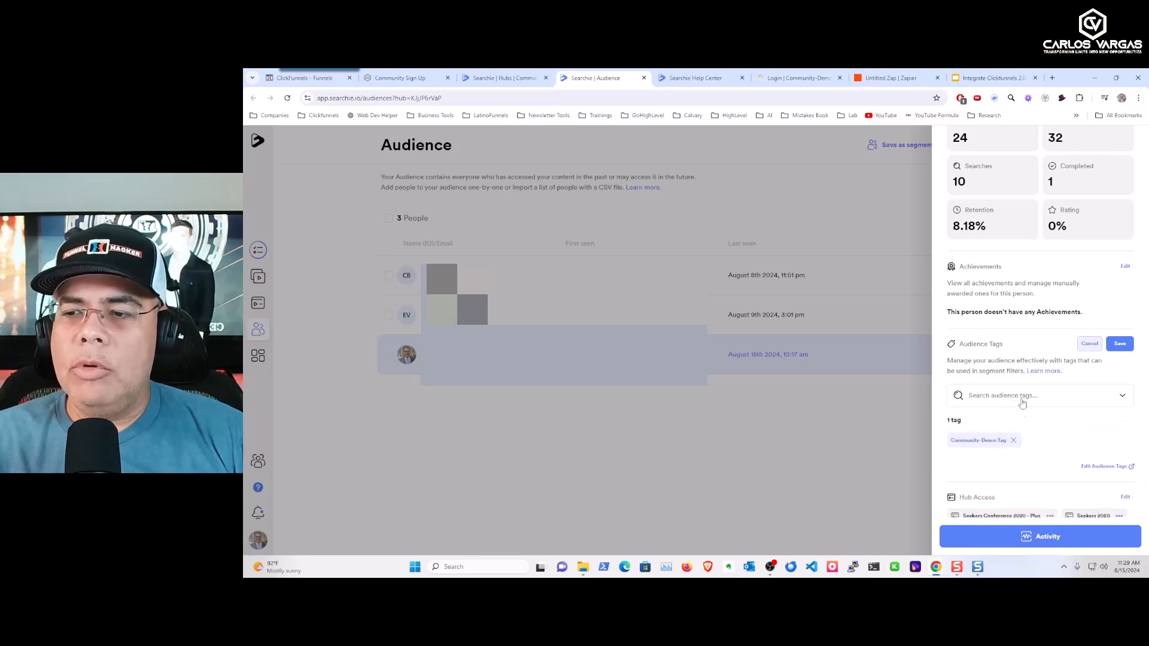
Create a new audience tag named "Community-Demo" in the Searchie account's audience tag data.
click(1106, 467)
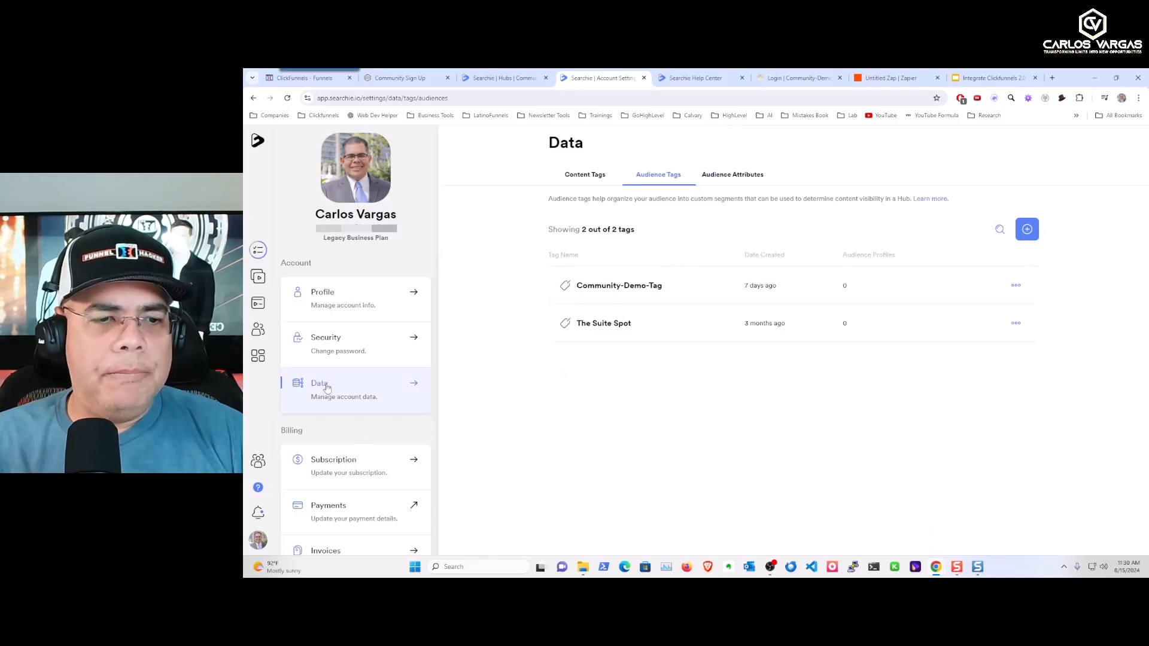
click(1027, 229)
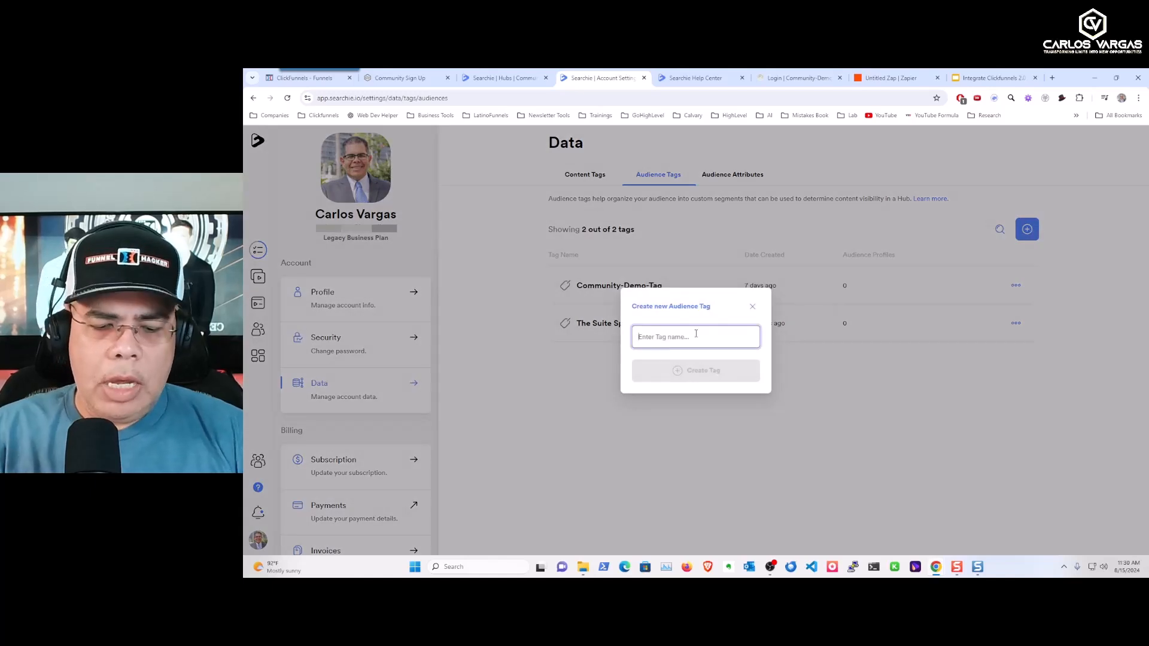
text(Community-Demo)
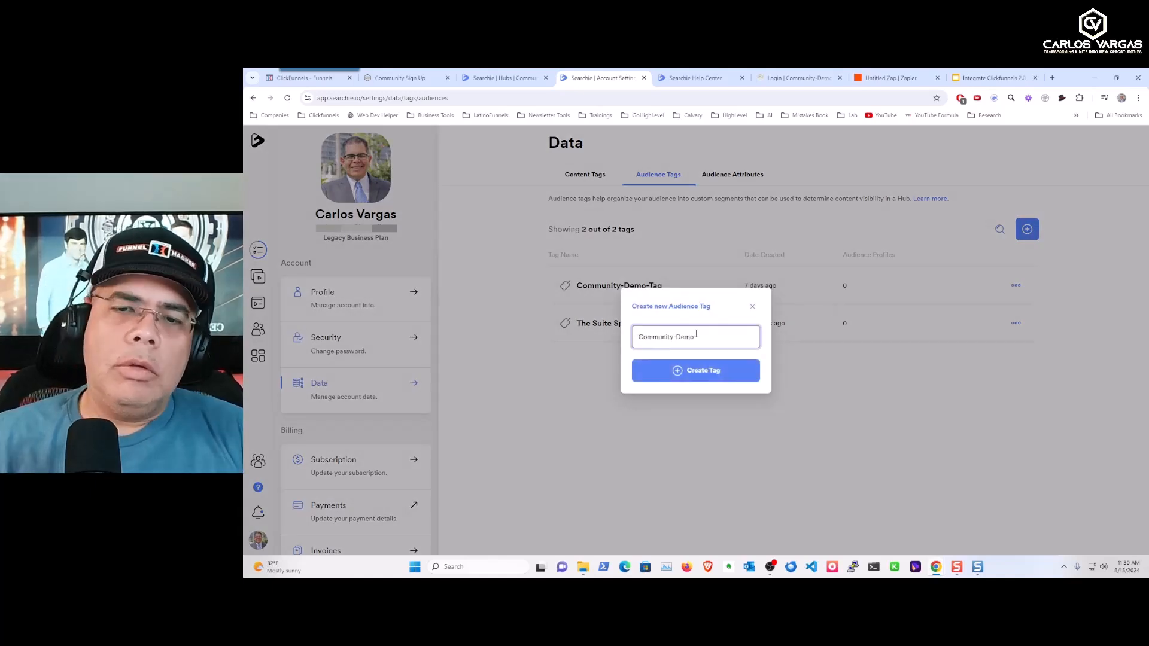
click(710, 373)
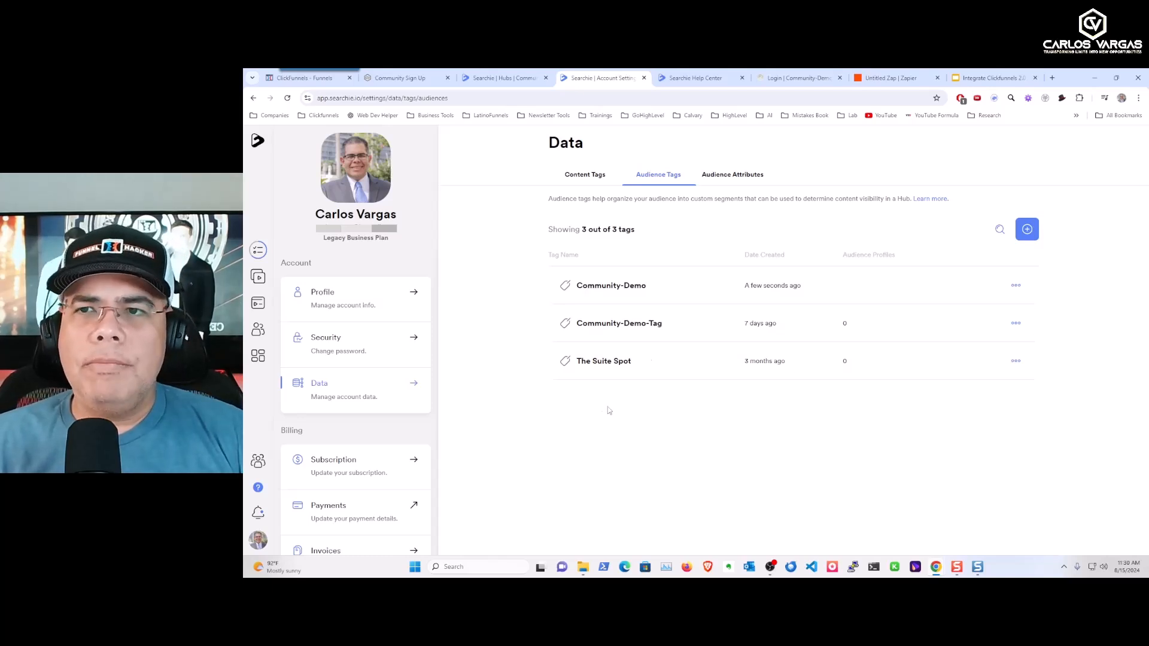
Switch to the untitled Zap in Zapier and add a Searchie action step below the Catch Hook trigger.
click(890, 78)
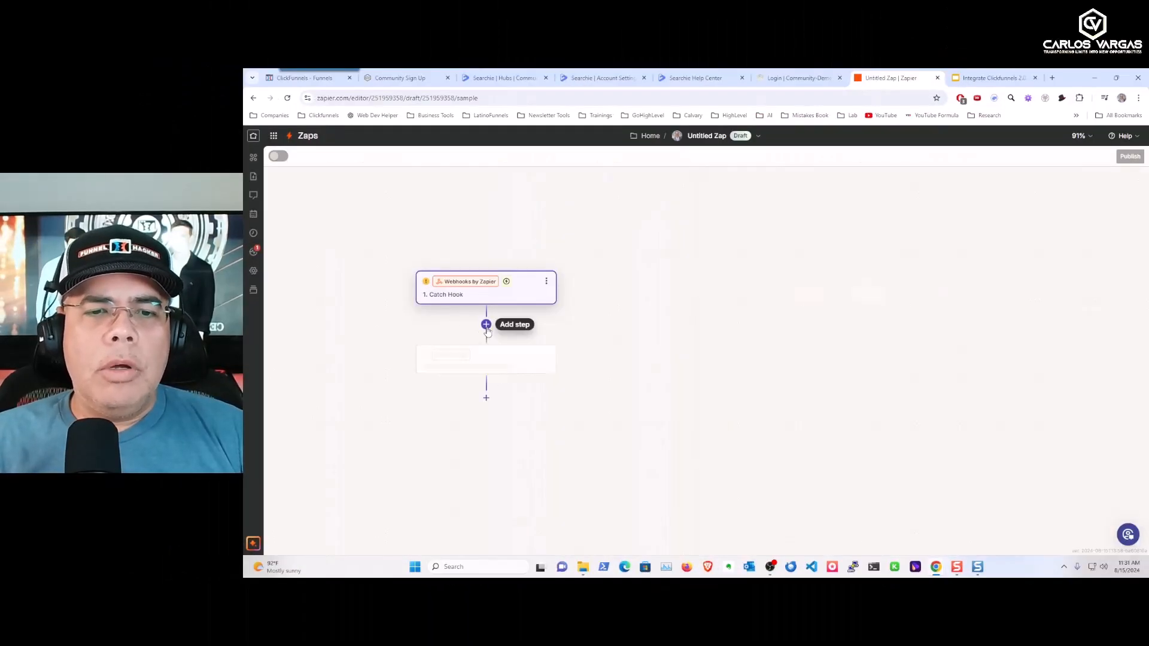
click(486, 324)
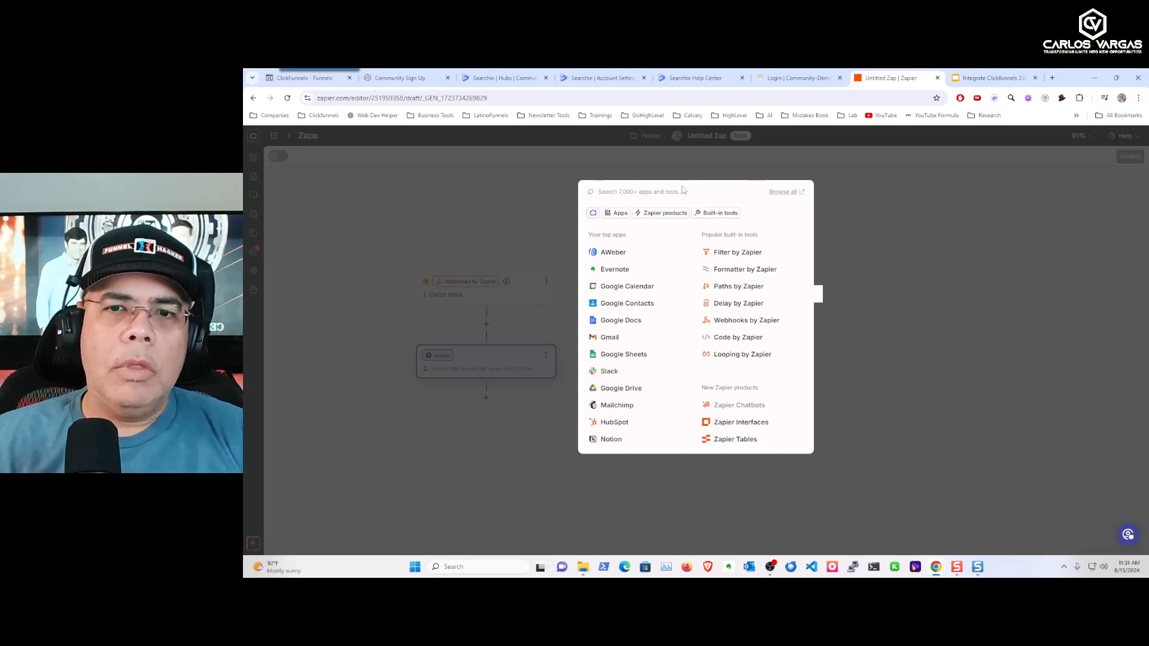
text(searchie)
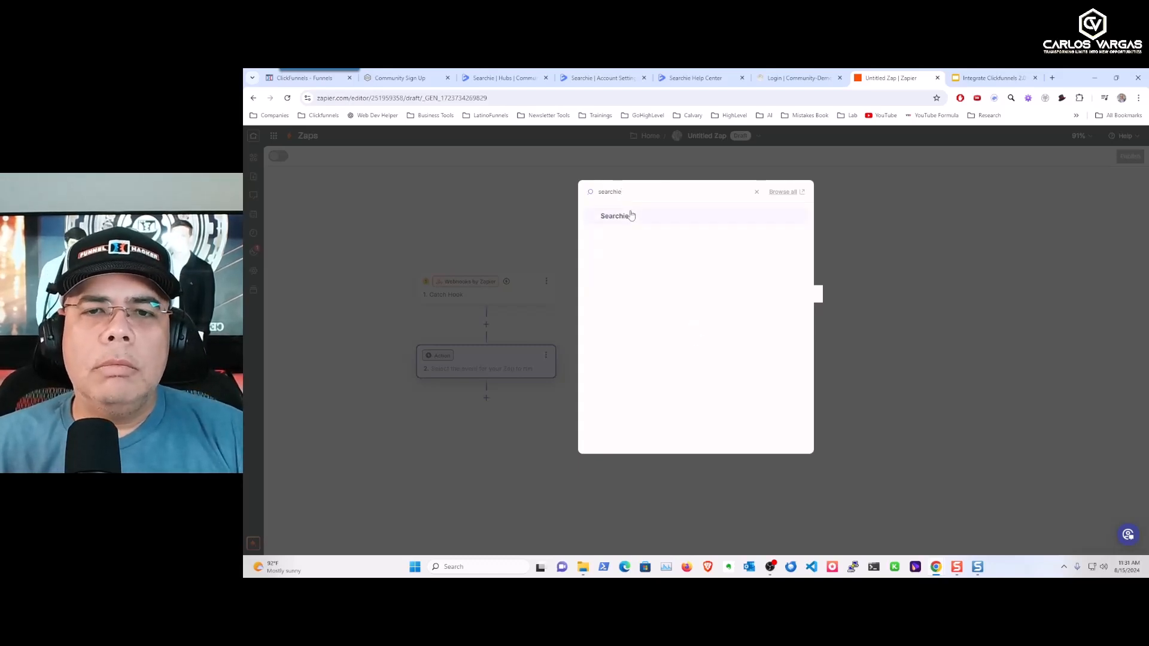
click(631, 215)
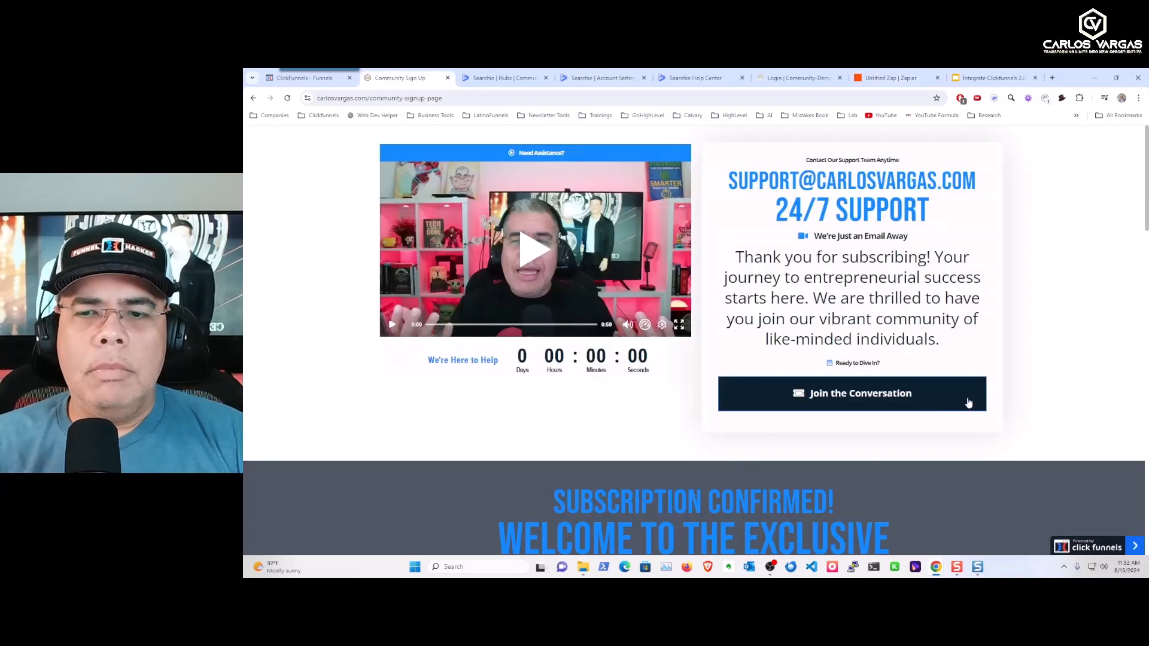
Submit a test registration through the community sign-up page's popup form with a demo first name and an e-mail address.
click(828, 400)
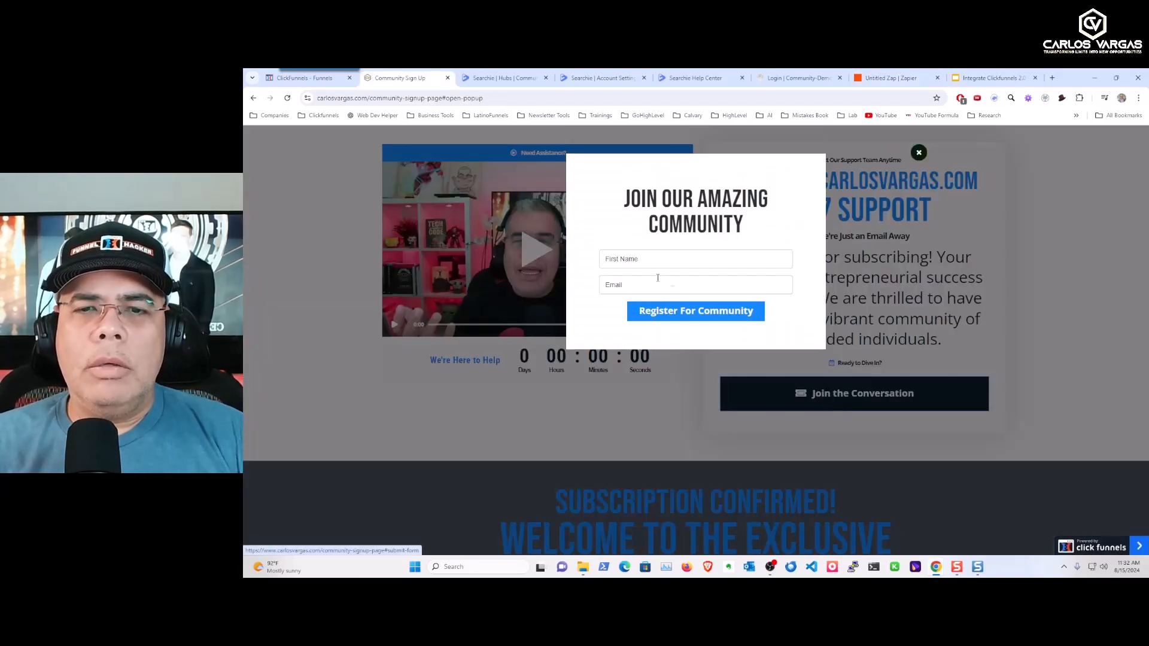
click(631, 261)
text(Demo Carlos)
key(Tab)
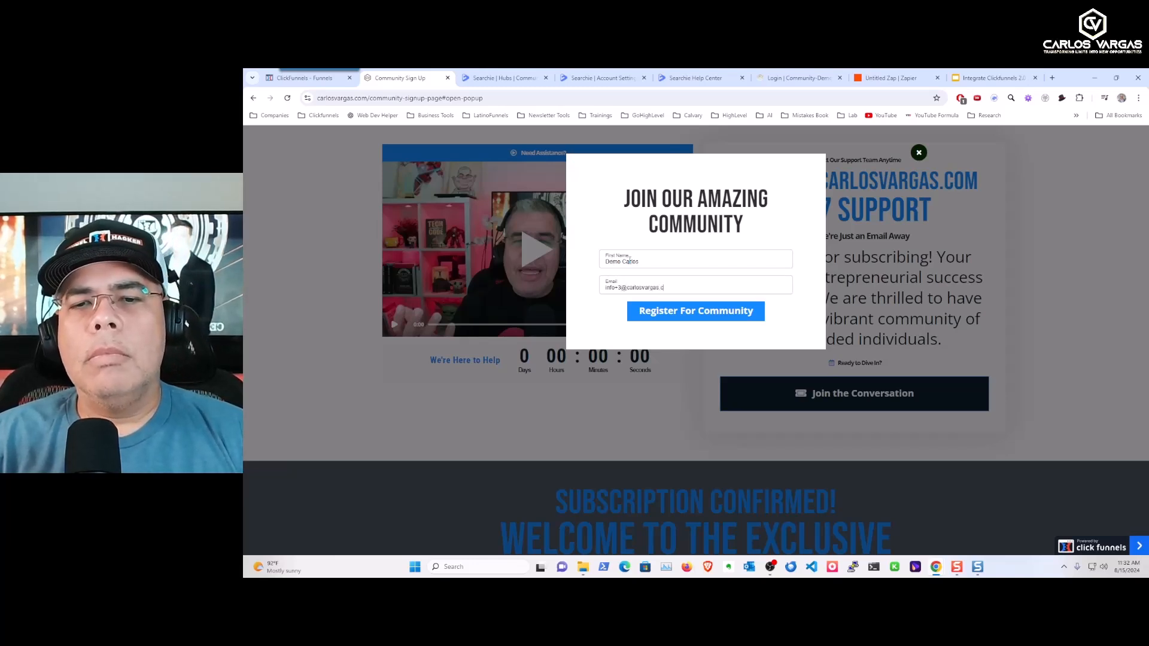
click(692, 314)
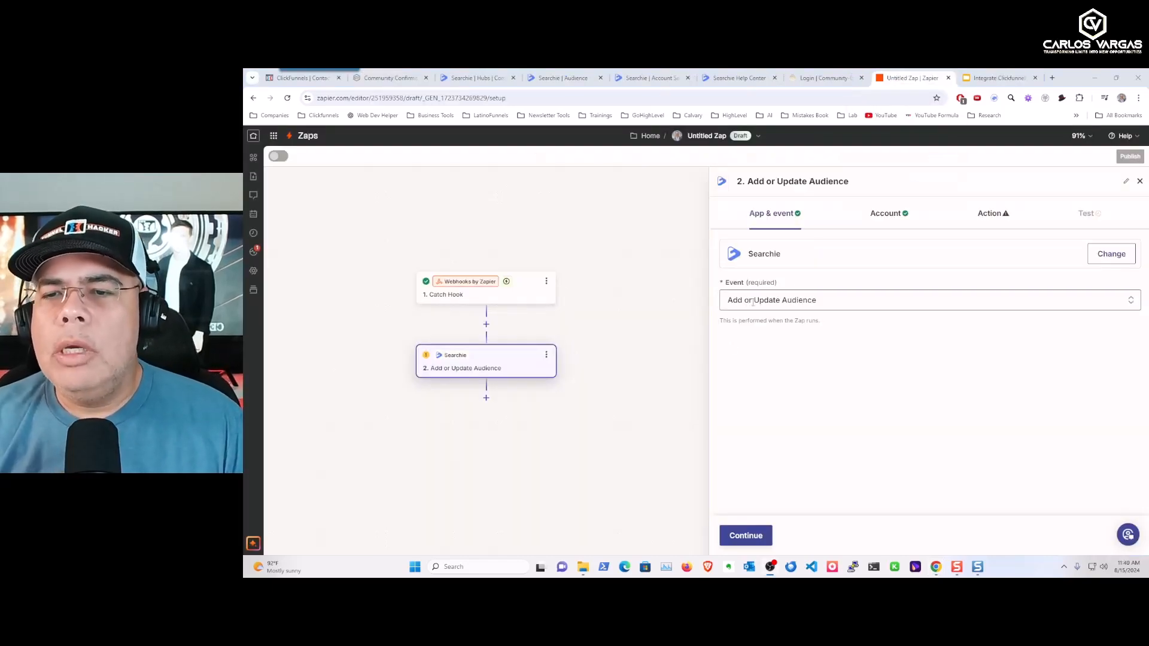
Accept the Add or Update Audience event and the connected Searchie account, and map Name to Catch Hook's Data First Name.
click(755, 535)
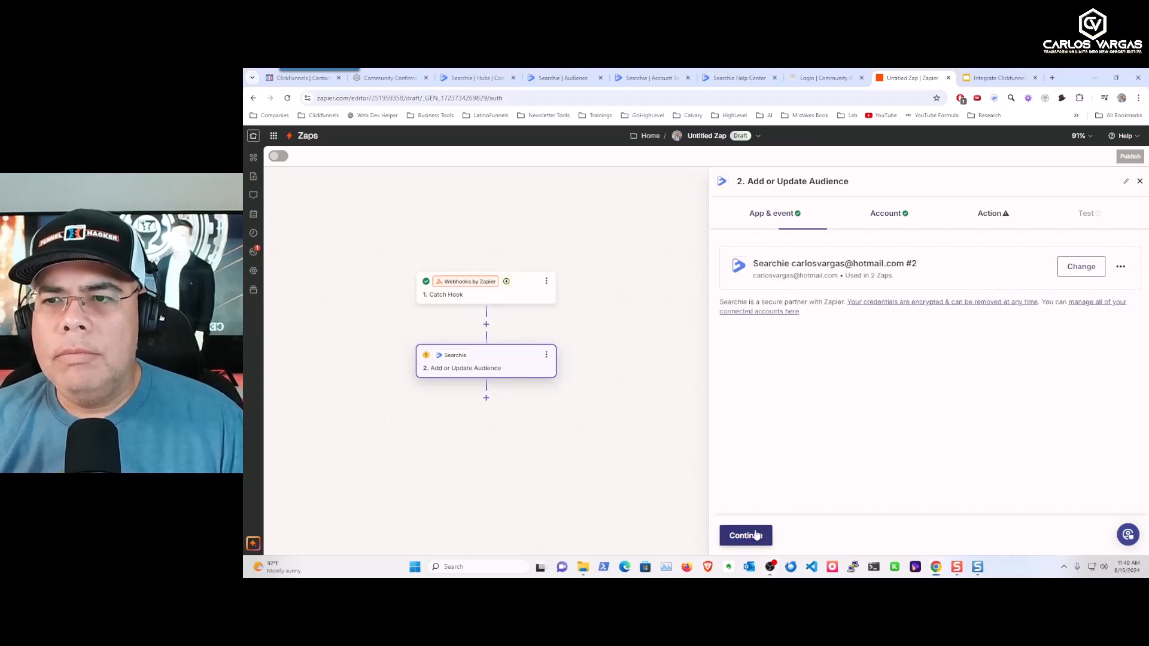
click(756, 535)
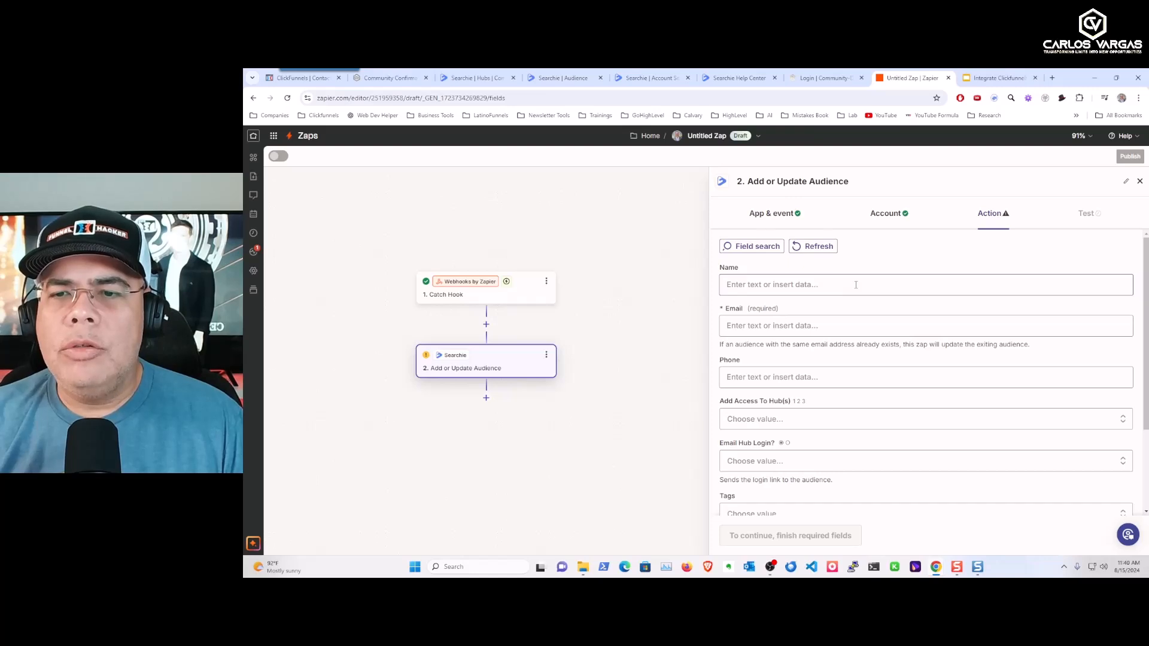
click(856, 285)
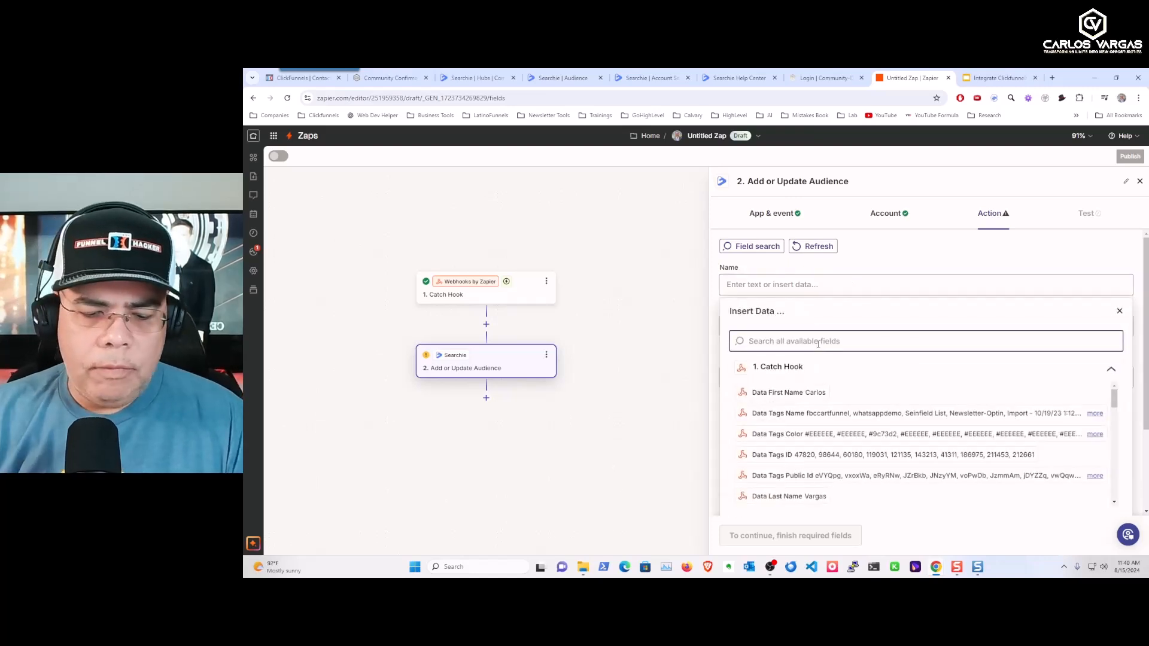
text(name)
click(821, 390)
click(711, 304)
Map the Searchie step's required Email field to Data Email Address from the Catch Hook.
click(746, 325)
text(name)
key(BackSpace)
key(BackSpace)
key(BackSpace)
key(BackSpace)
click(816, 381)
text(email)
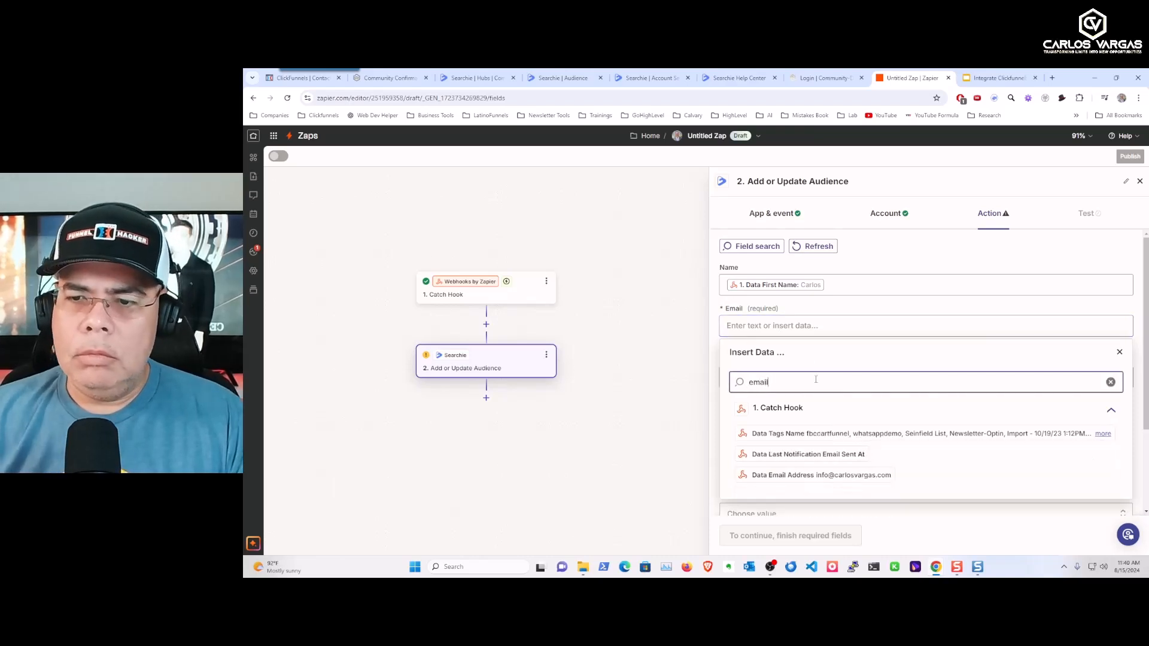
click(838, 476)
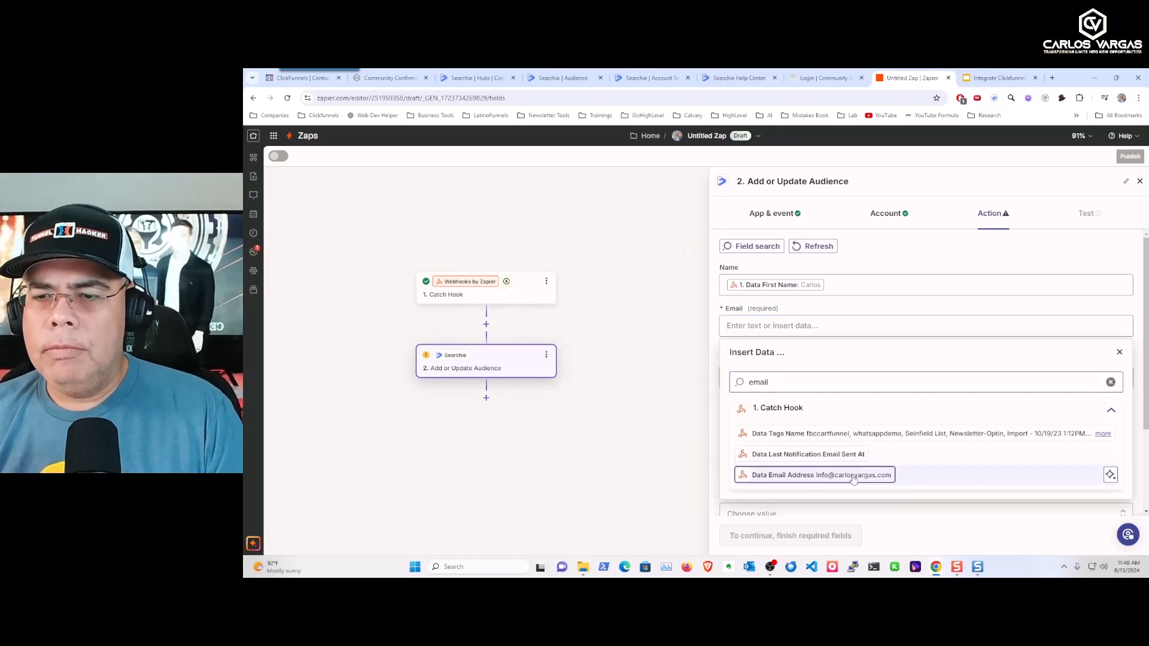
click(706, 336)
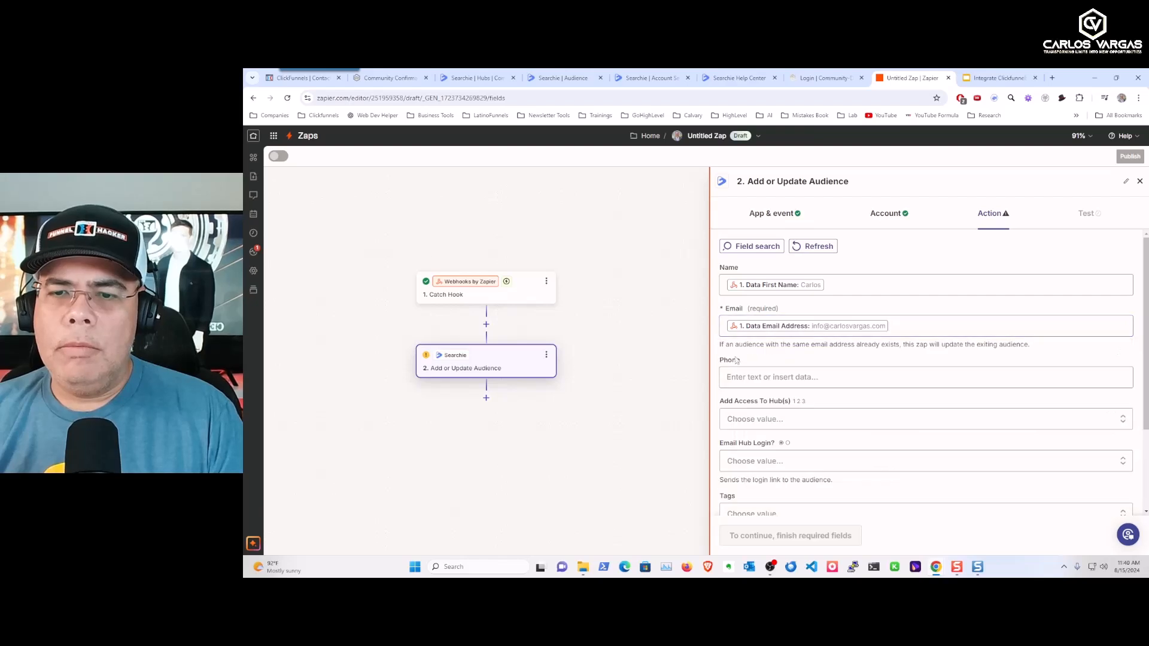
Map the Searchie step's Phone field to Data Phone Number from the Catch Hook.
click(772, 376)
click(788, 434)
text(pho)
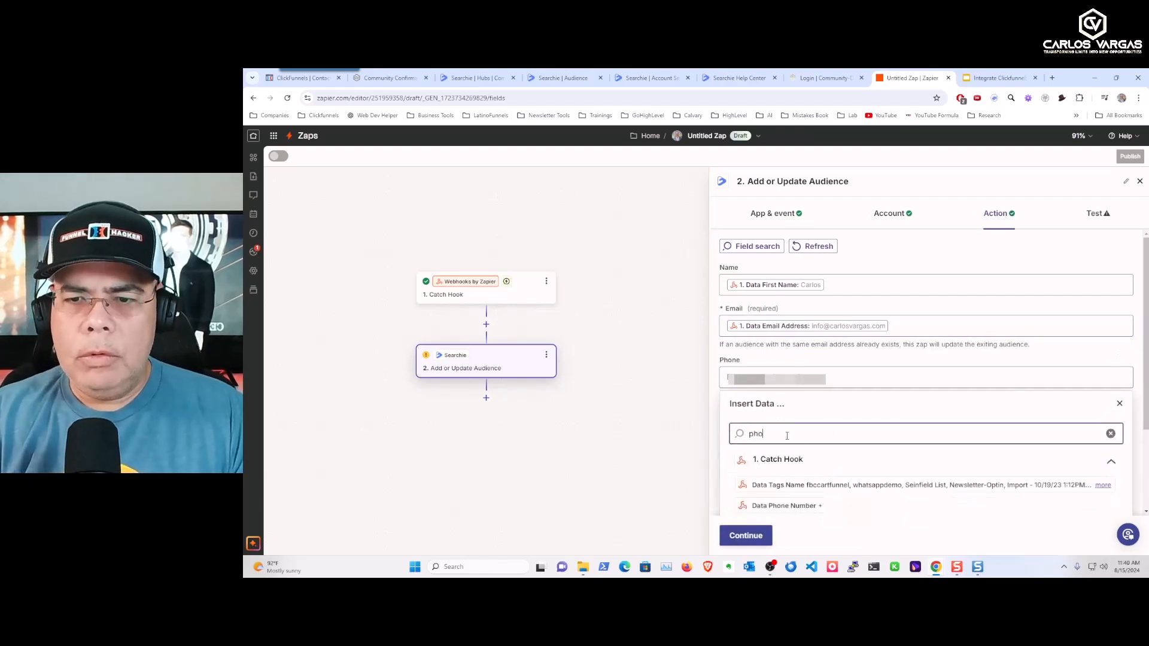
text(ne)
click(790, 506)
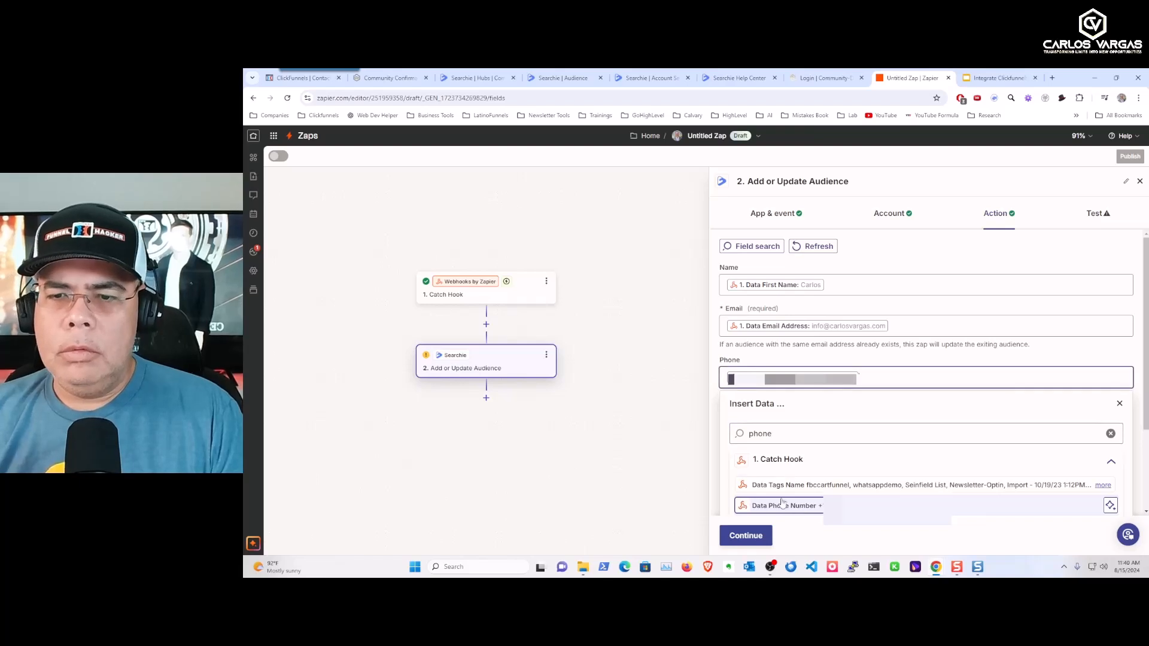
click(712, 401)
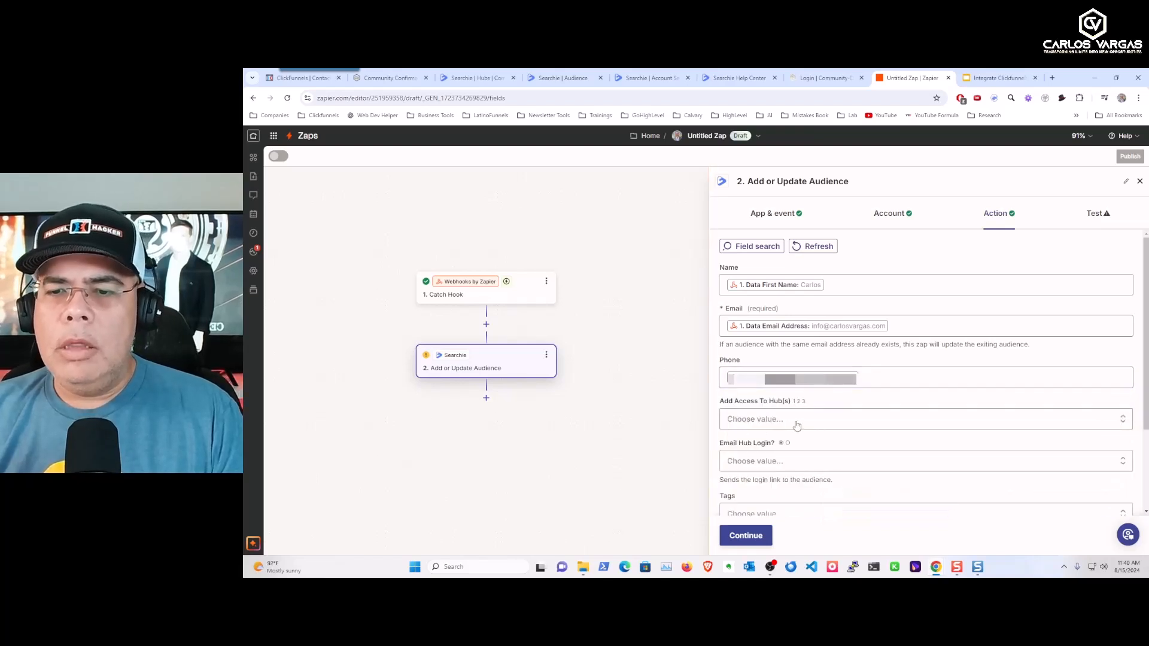
Give the audience access to the Community-Demo hub and set Email Hub Login to Yes.
click(795, 424)
click(780, 481)
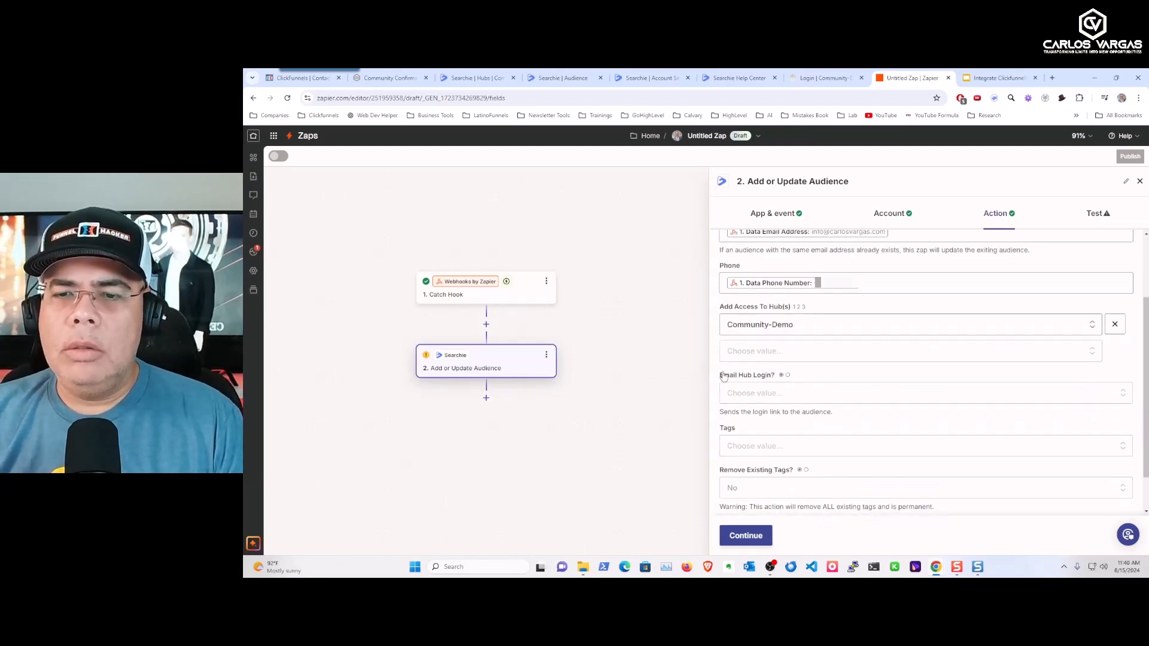
click(799, 393)
scroll(778, 419, down, 2)
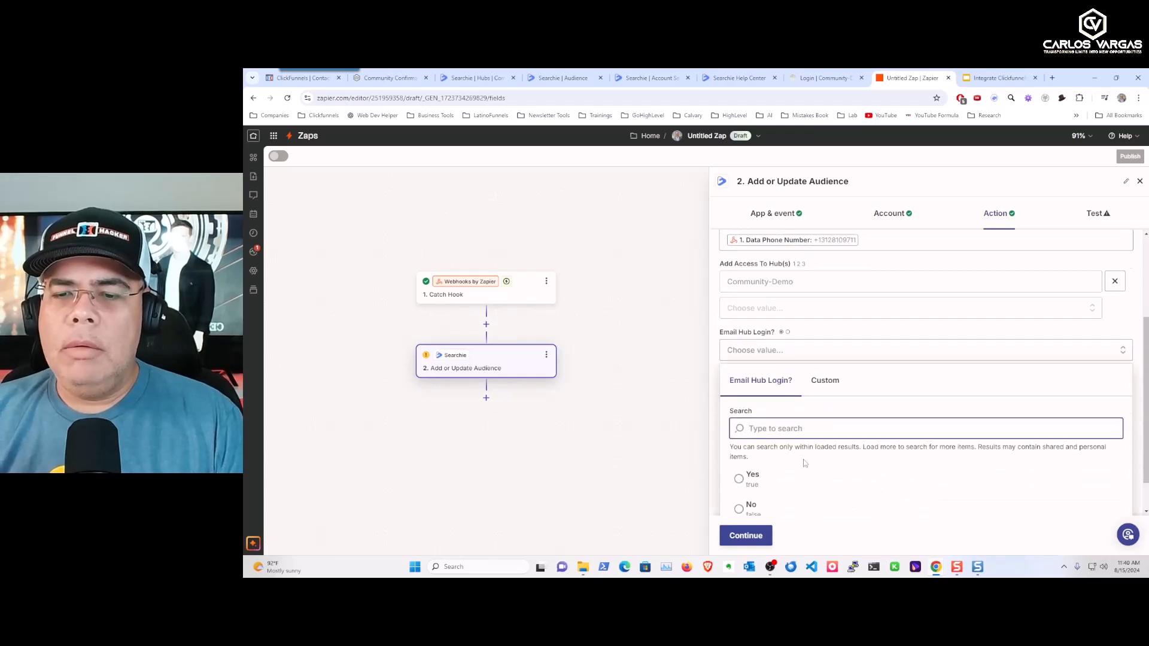
click(754, 443)
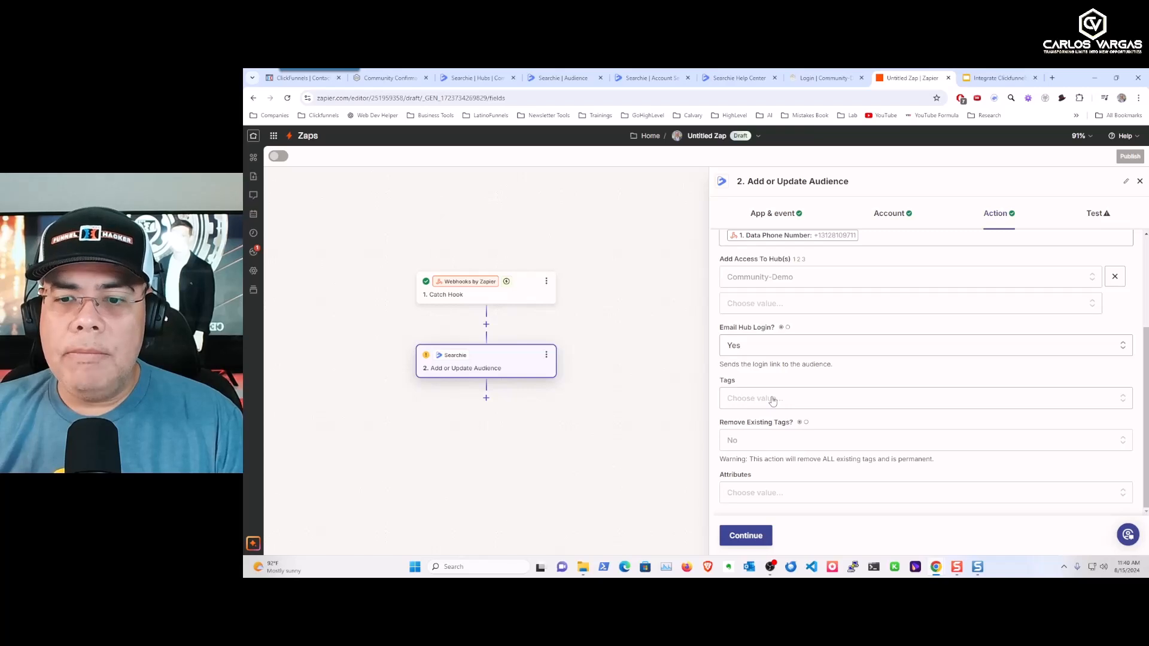
Choose the Community-Demo tag for the Searchie step and run the step's test.
click(781, 400)
scroll(867, 461, down, 2)
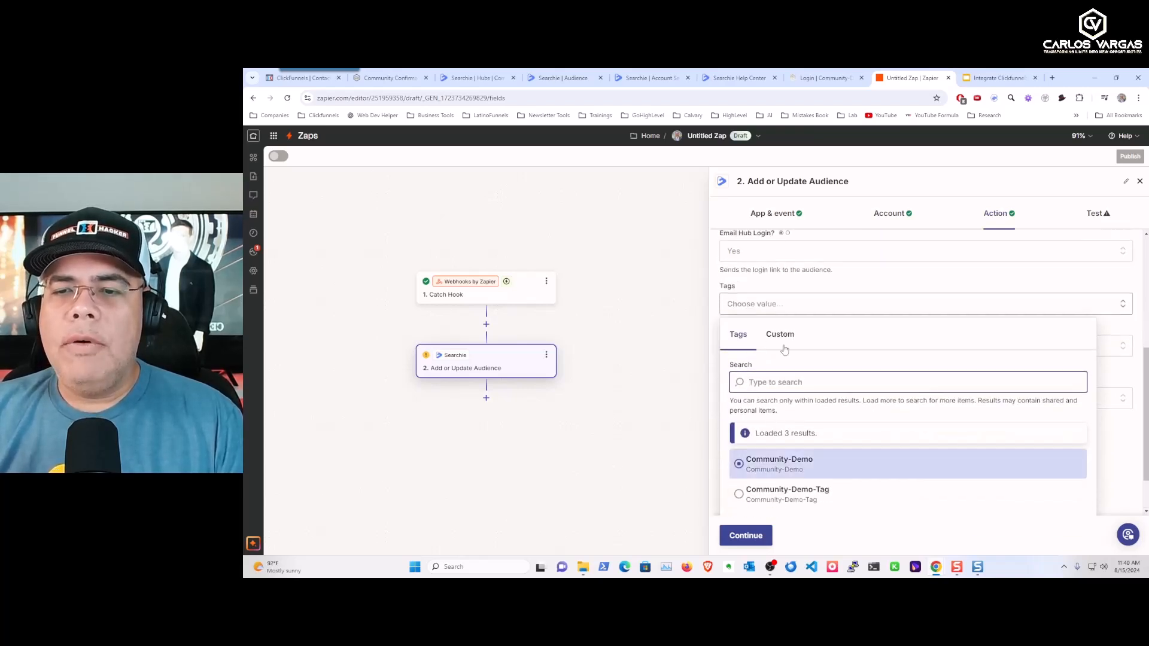
click(780, 335)
click(739, 334)
click(752, 467)
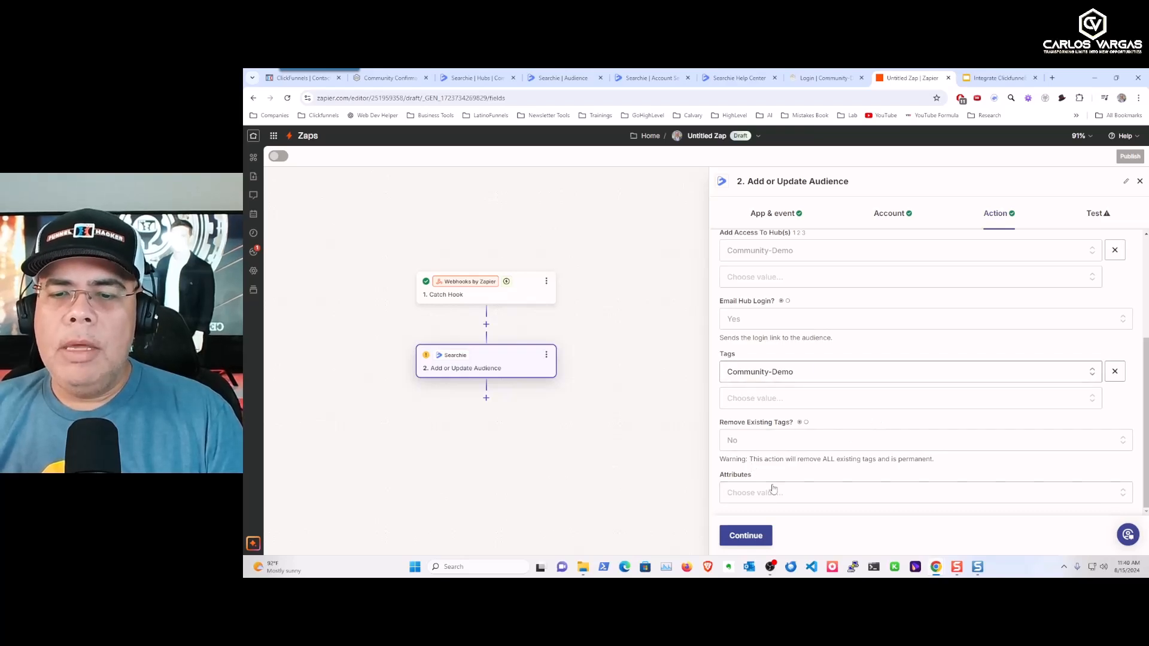
click(745, 537)
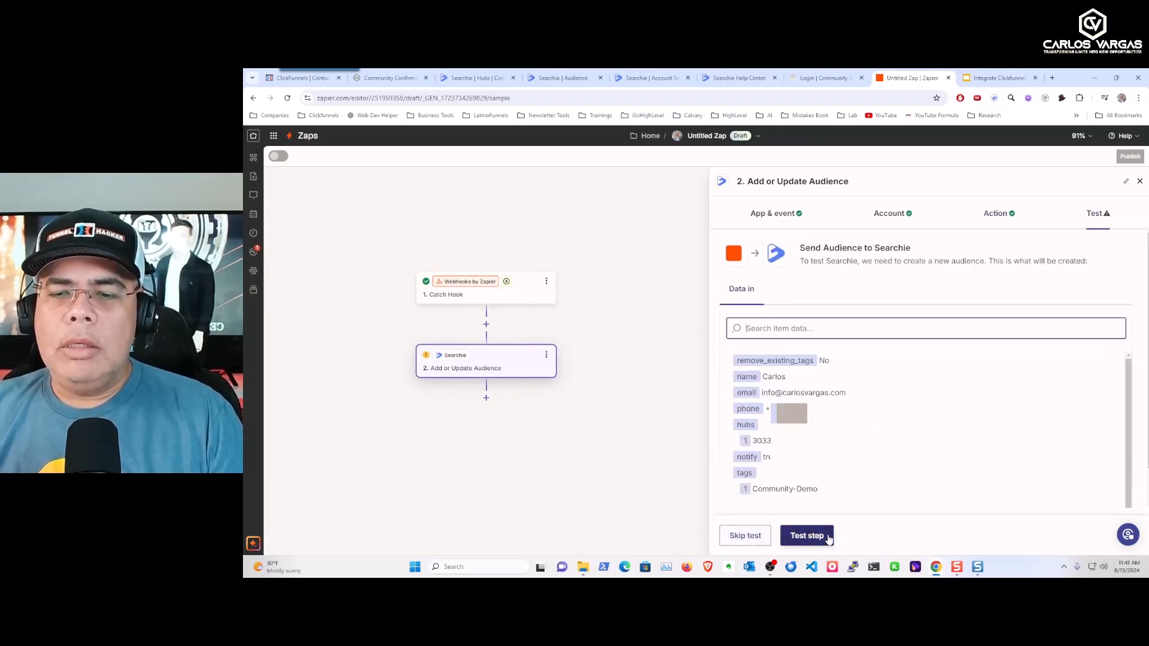
click(805, 539)
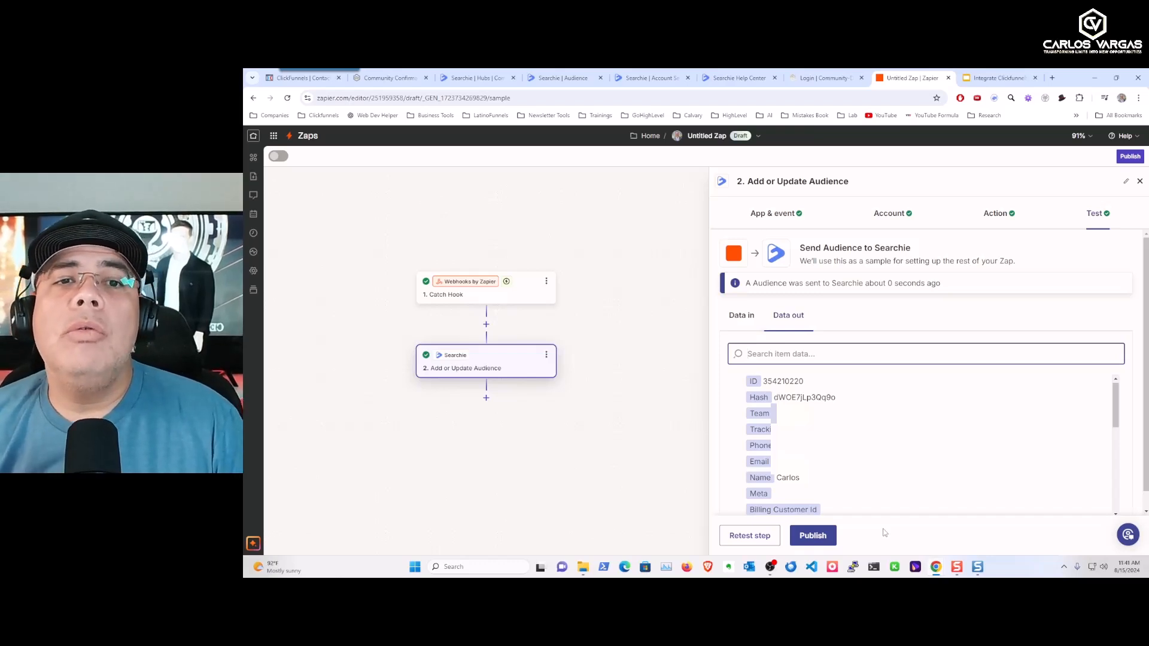
Switch to the Community-Demo hub in Searchie, open its audience list and examine the newly added contact's details and audience tags.
click(471, 79)
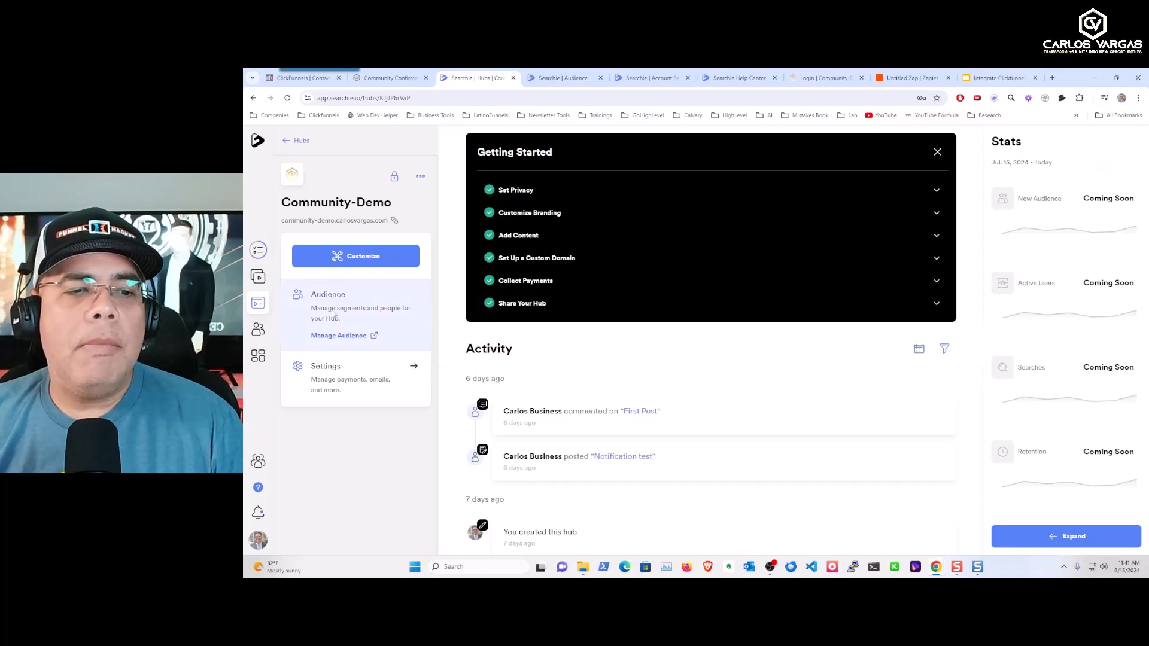
click(338, 336)
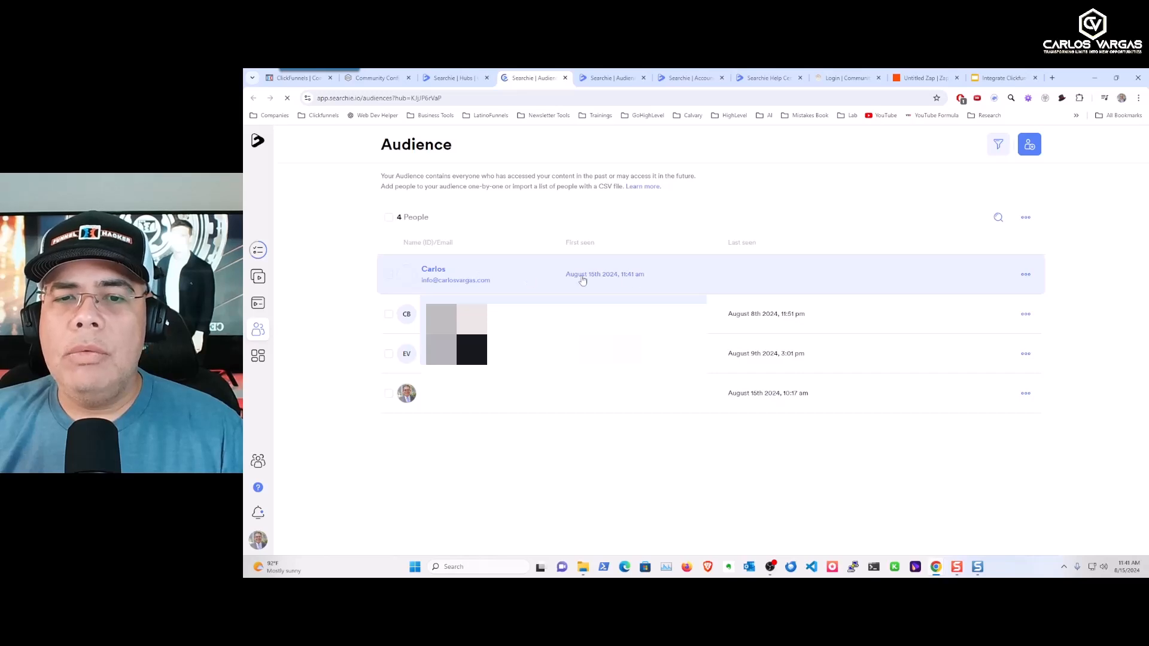
click(1027, 275)
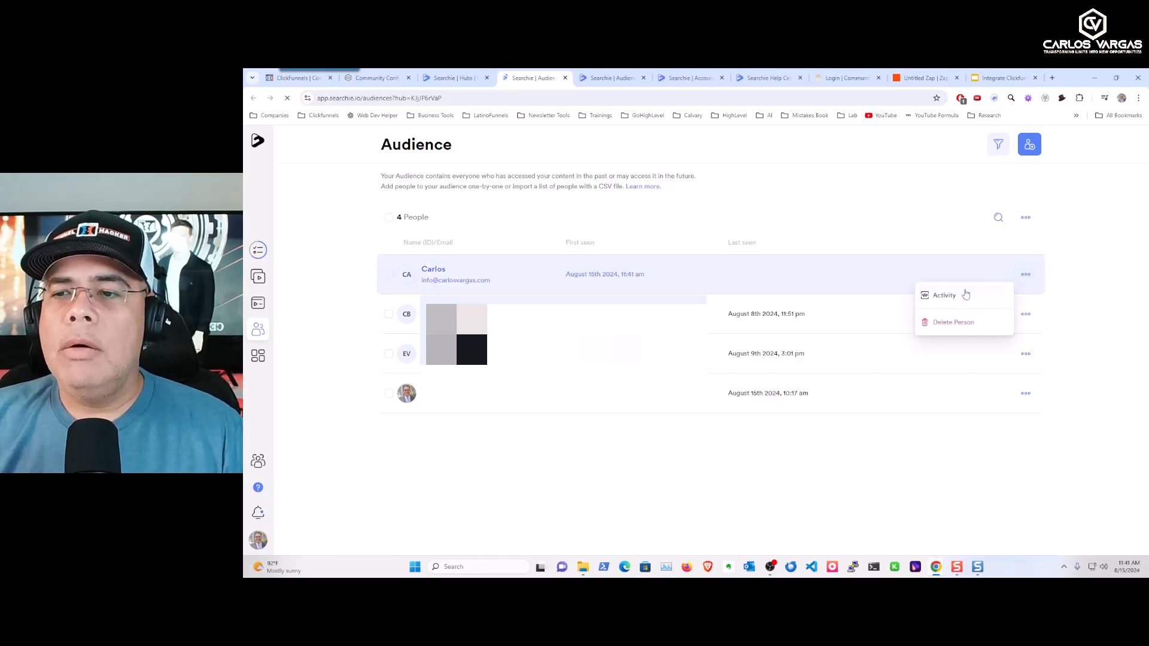
click(493, 279)
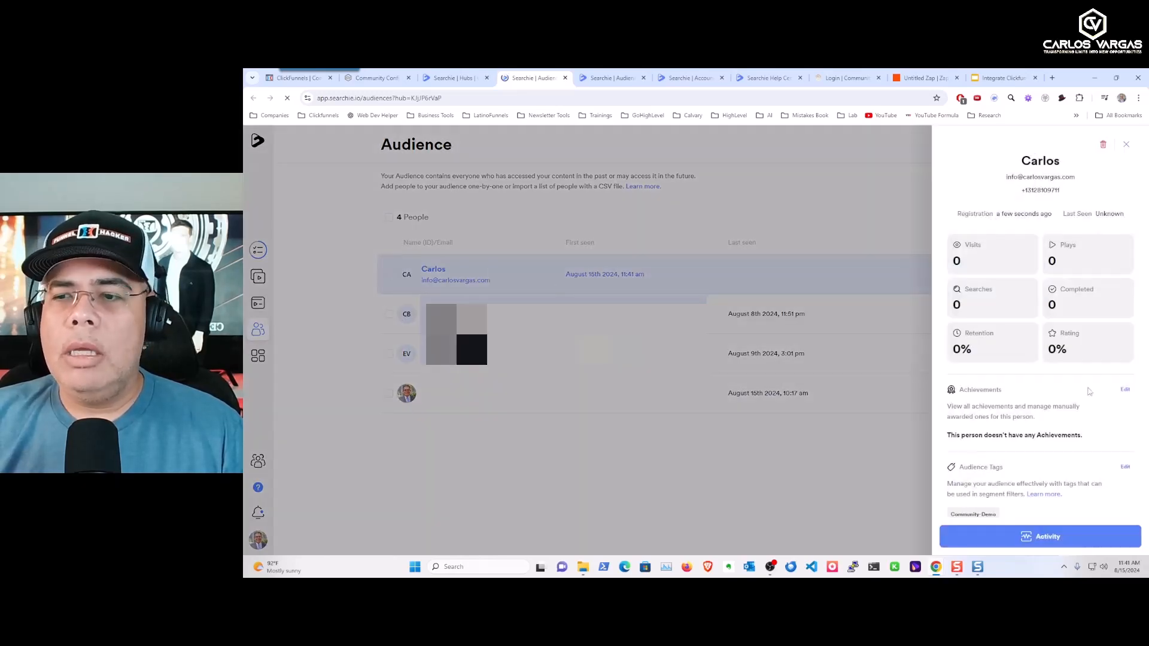
scroll(1032, 388, down, 1)
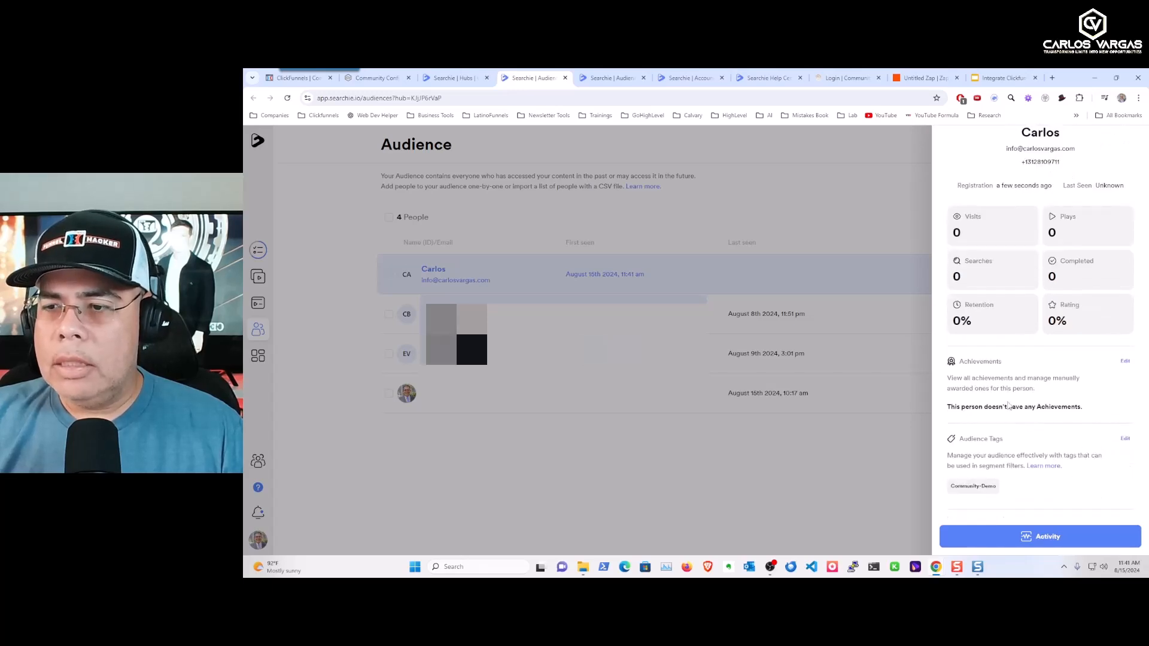
scroll(1009, 405, down, 1)
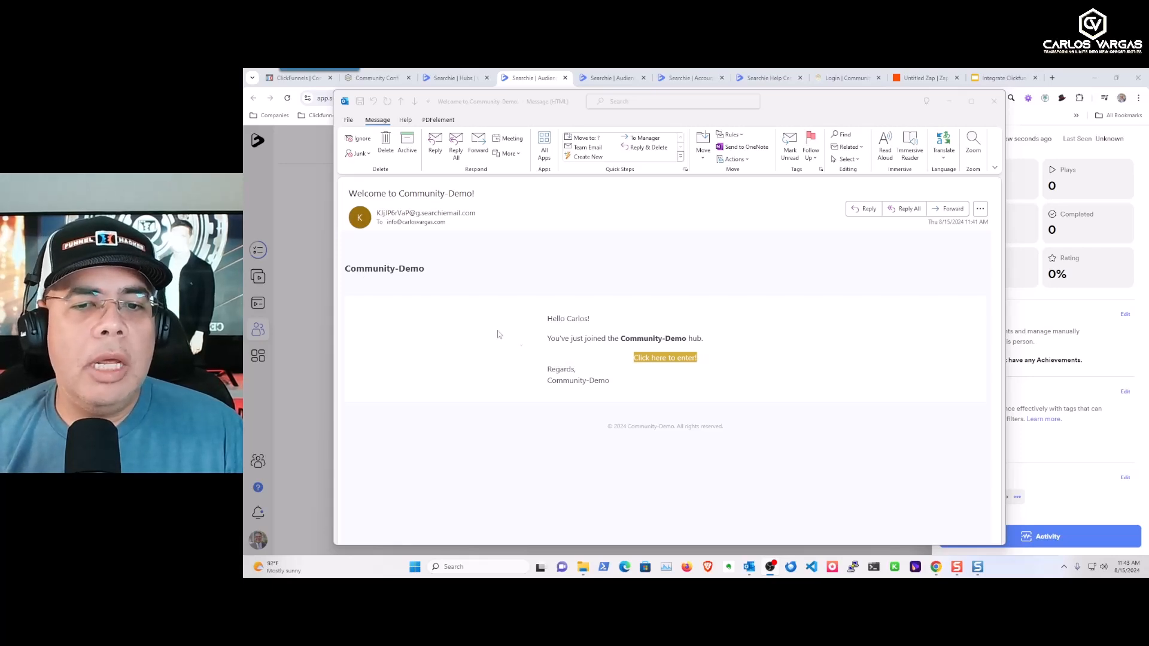
Enter the Community-Demo hub from the welcome email and complete the profile setup with the member's last name.
click(665, 359)
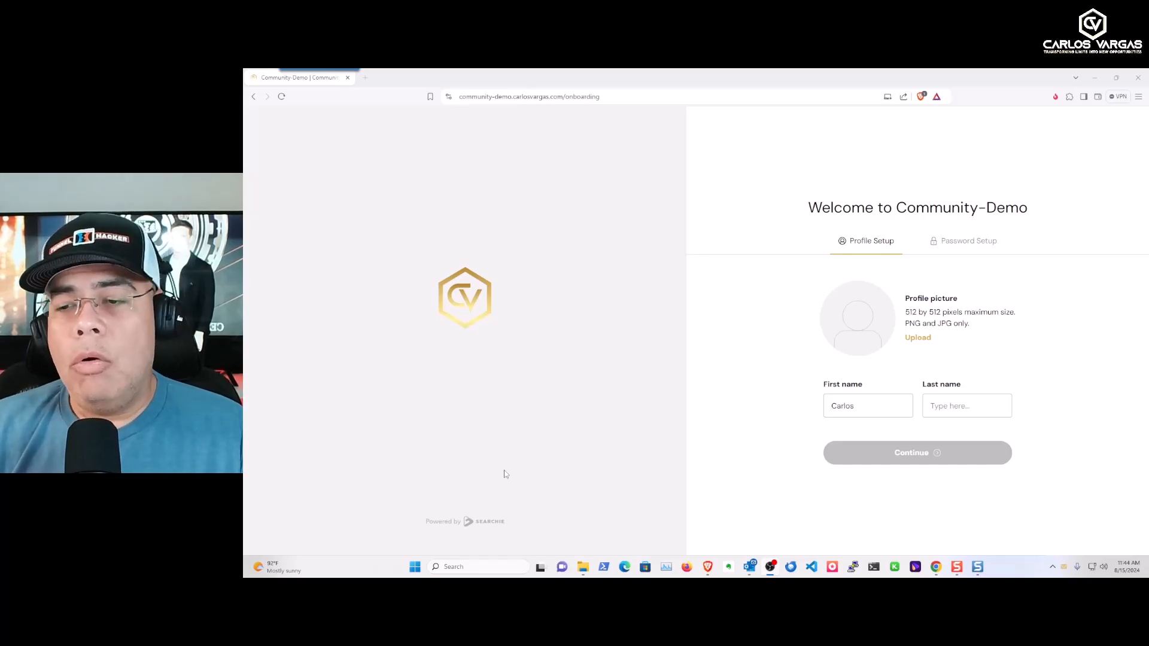
click(945, 406)
text(Vargas)
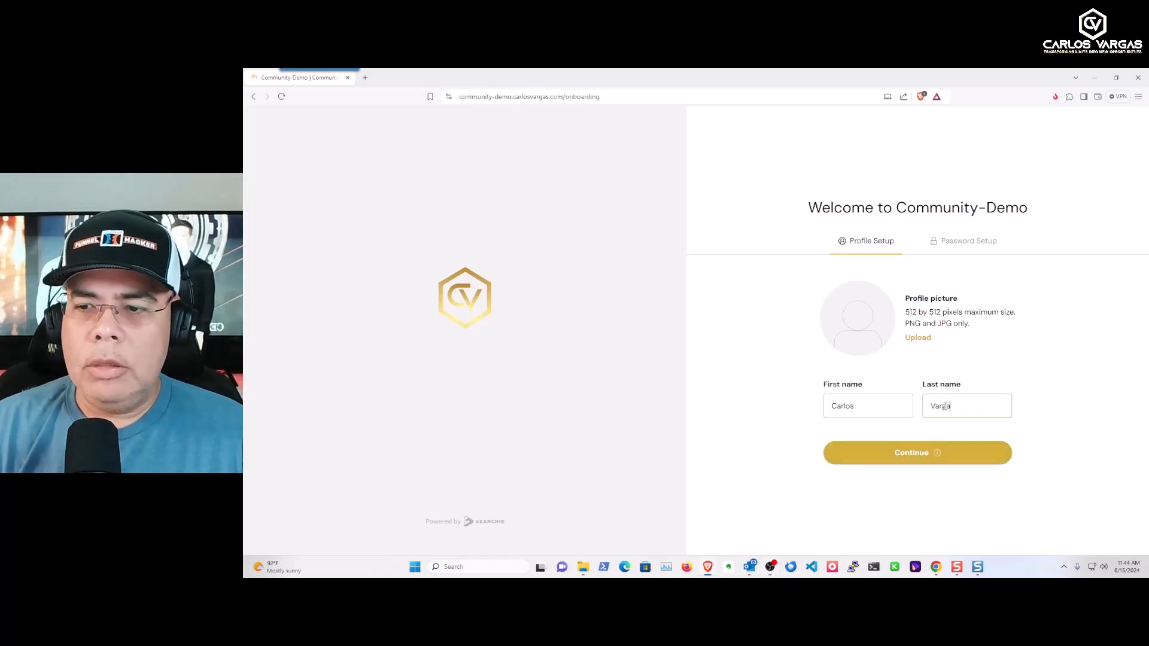
click(917, 460)
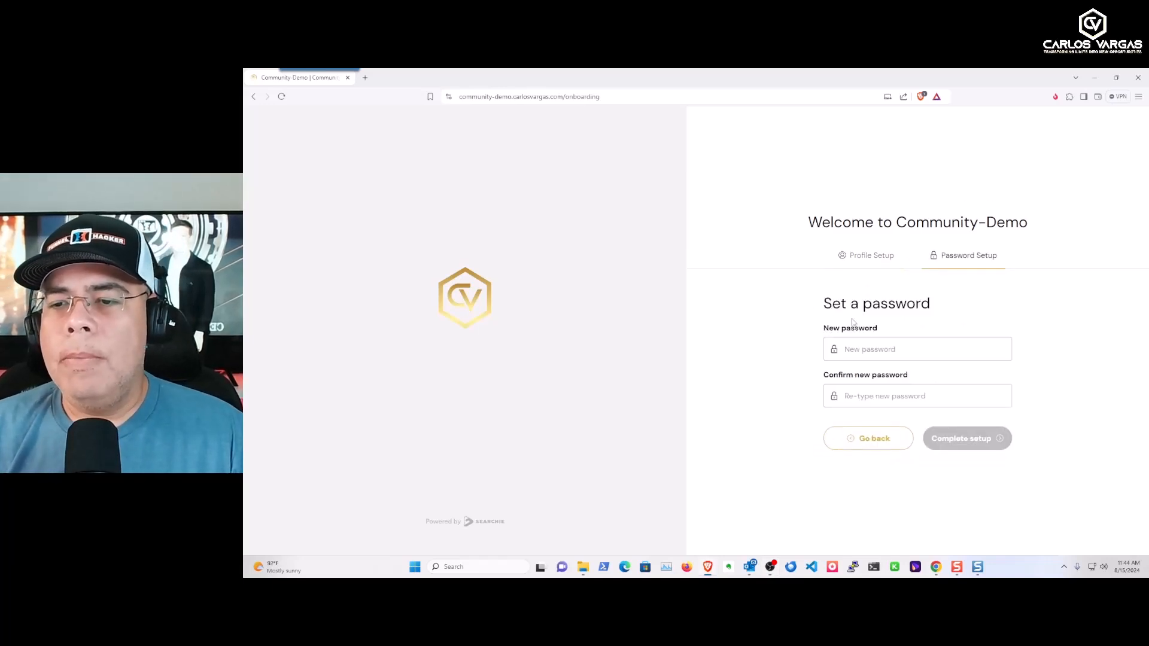
Set and confirm the new account password for Community-Demo and complete the member setup.
text(••••••••••)
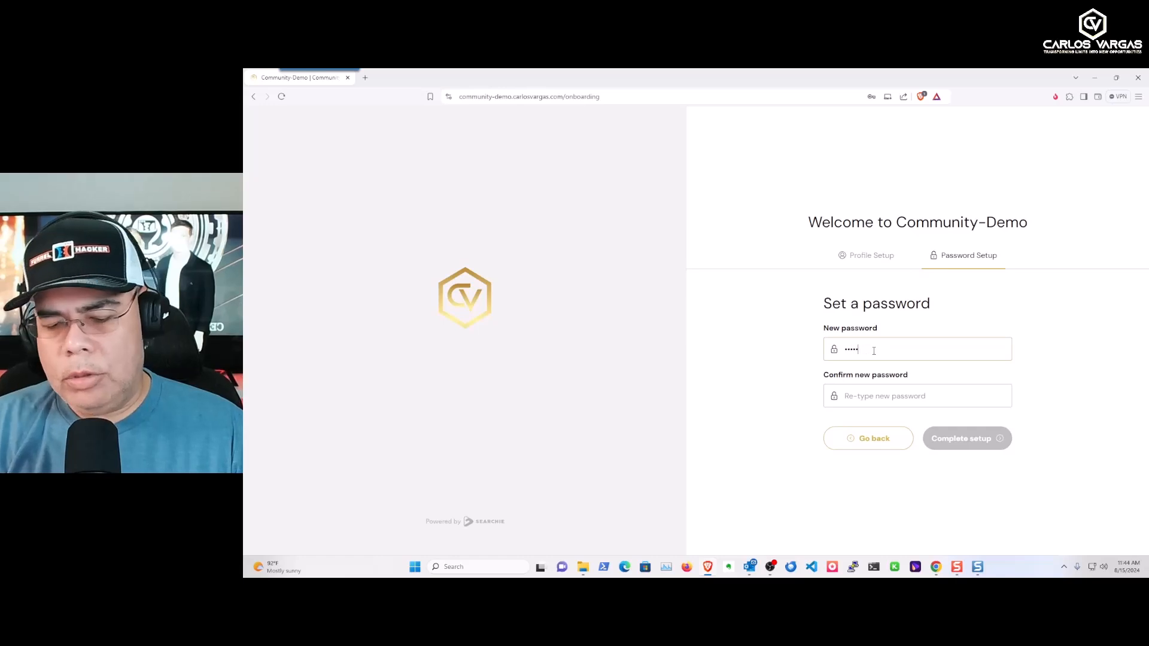
key(Tab)
text(••••••••••)
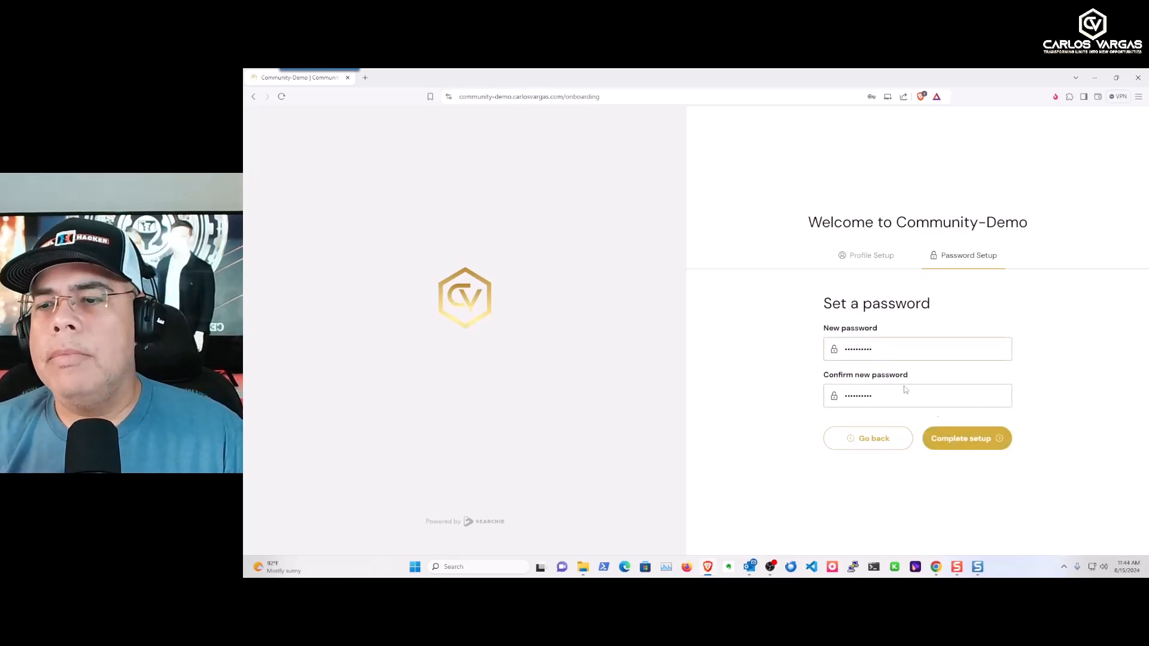
click(982, 442)
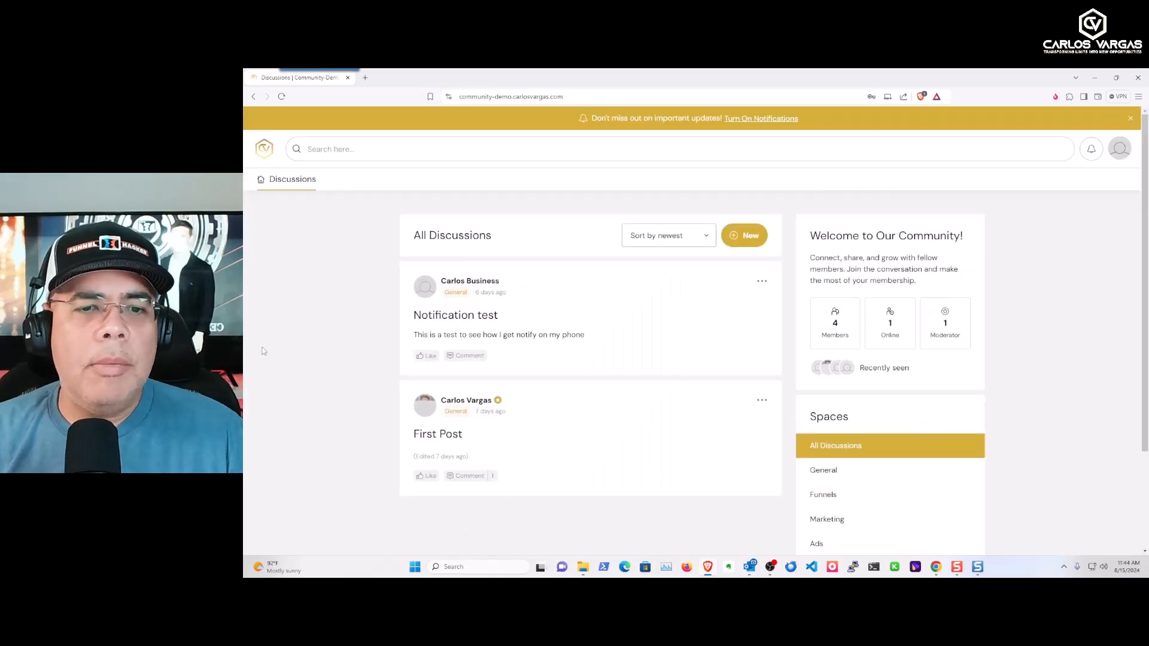